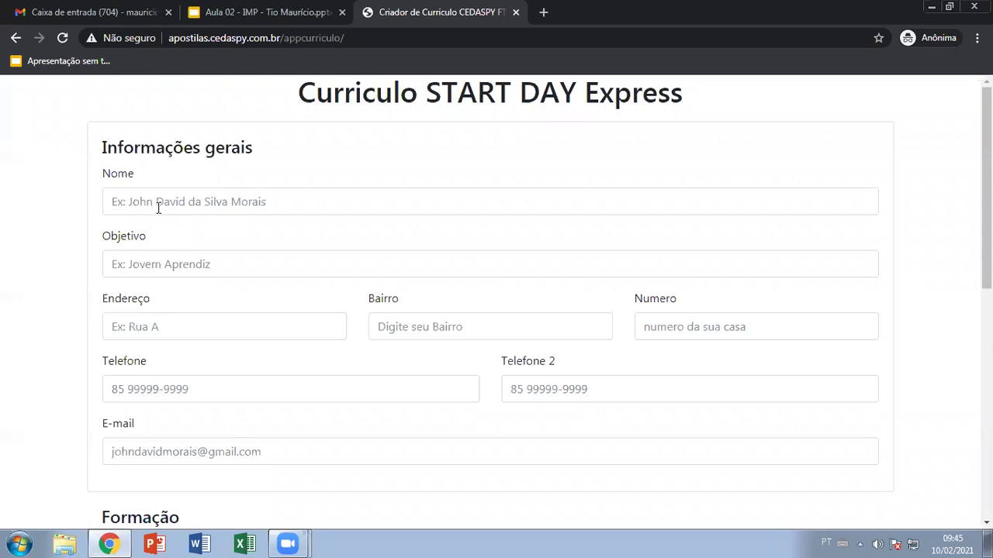
left_click(158, 208)
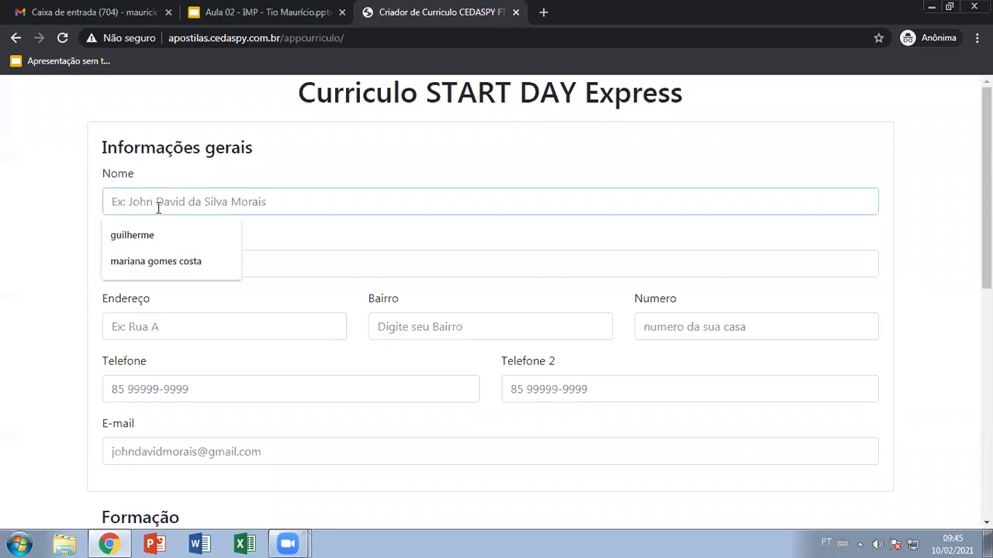
left_click(52, 184)
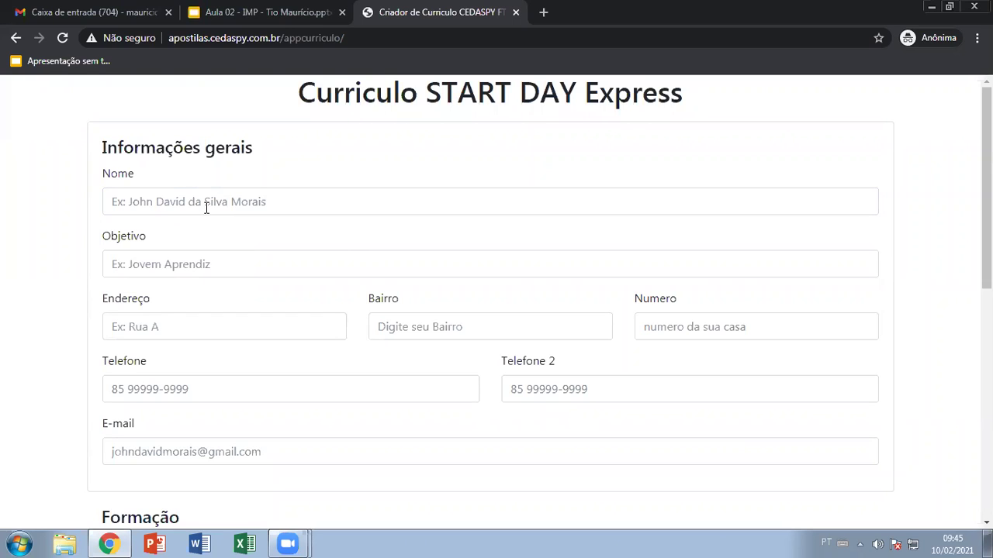
left_click(204, 207)
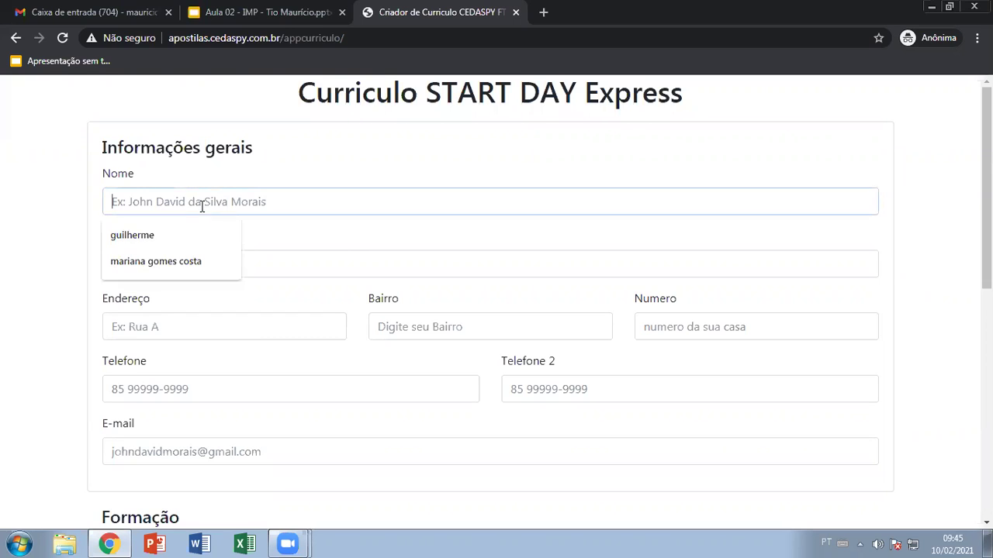
left_click(19, 228)
left_click(137, 264)
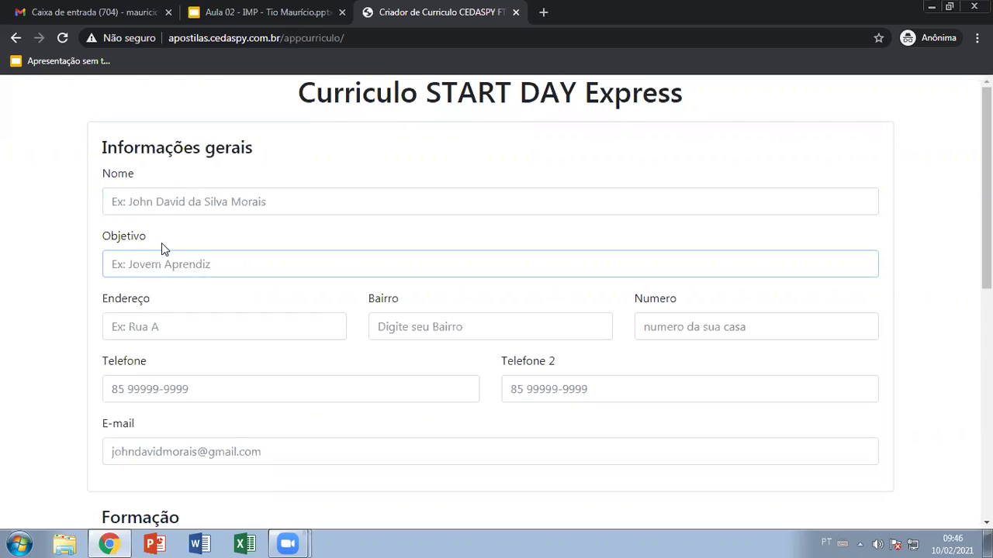
left_click(148, 201)
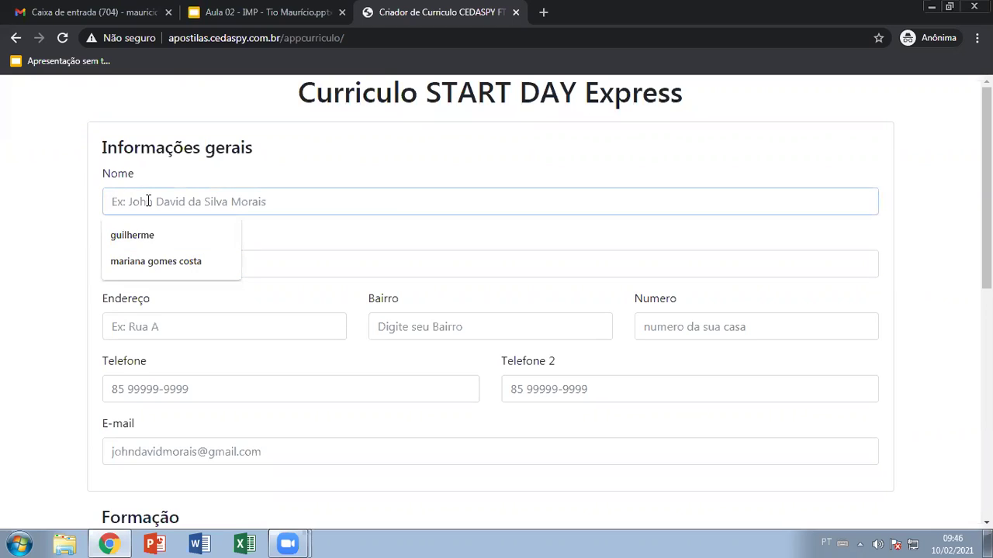
type("Jos")
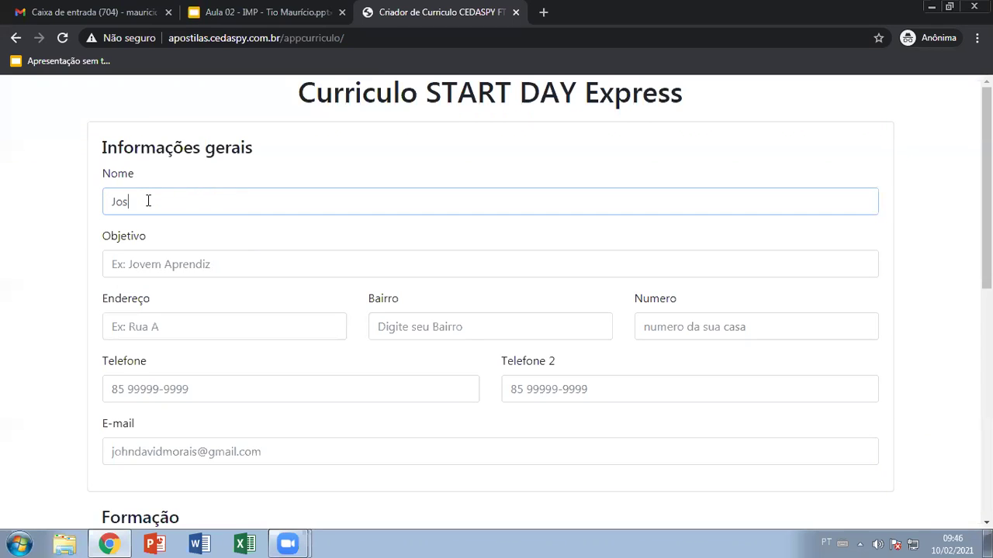
type("é Maurício de Sousa Pinheiro")
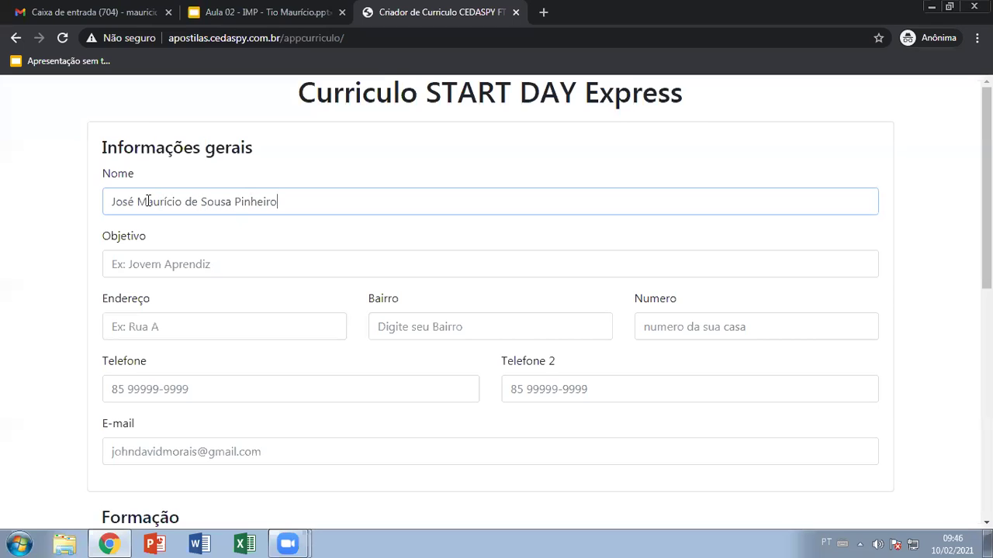
left_click(117, 201)
key("BackSpace")
type("j")
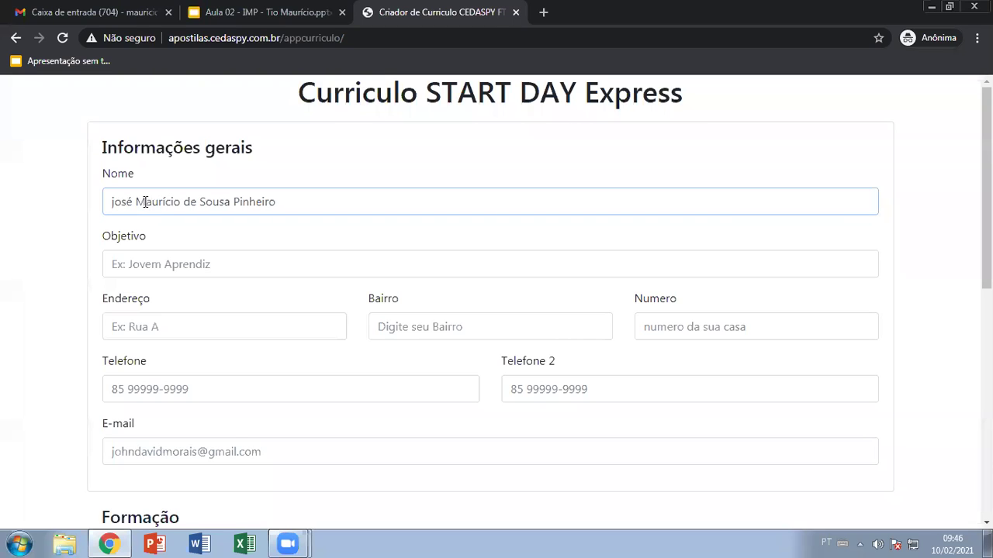
left_click(145, 199)
key("BackSpace")
type("m")
left_click(205, 202)
key("BackSpace")
type("s")
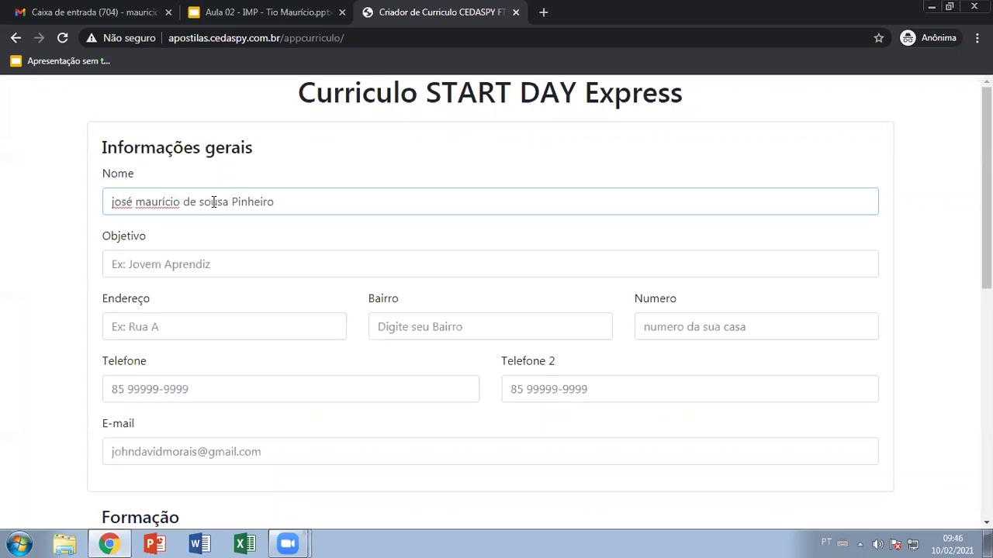
left_click(233, 200)
key("BackSpace")
type("p")
left_click_drag(269, 203, 107, 202)
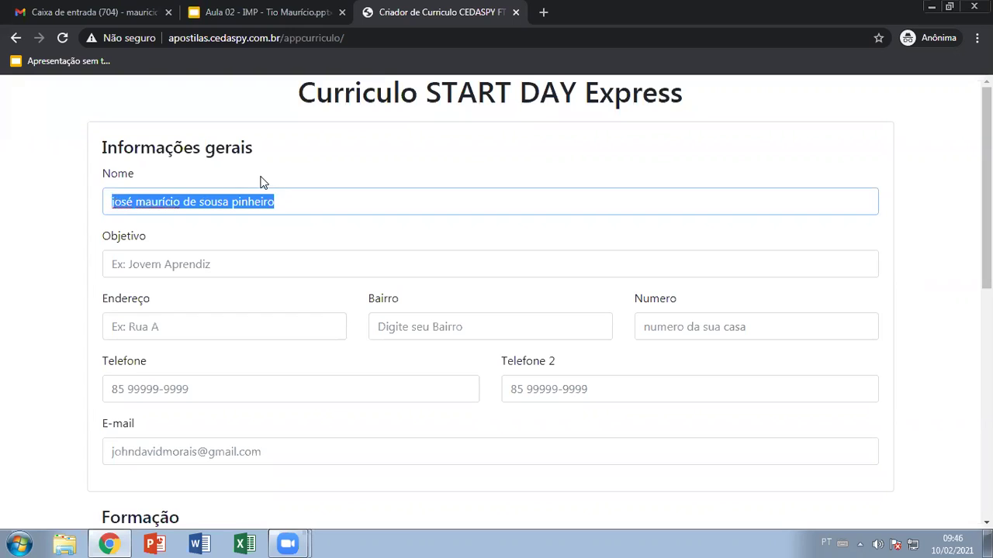
key("BackSpace")
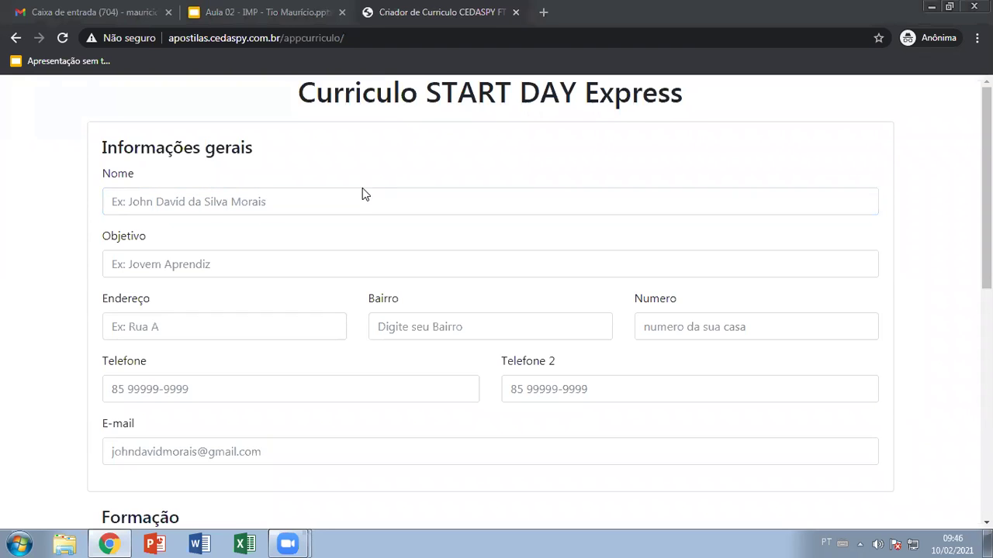
left_click(210, 262)
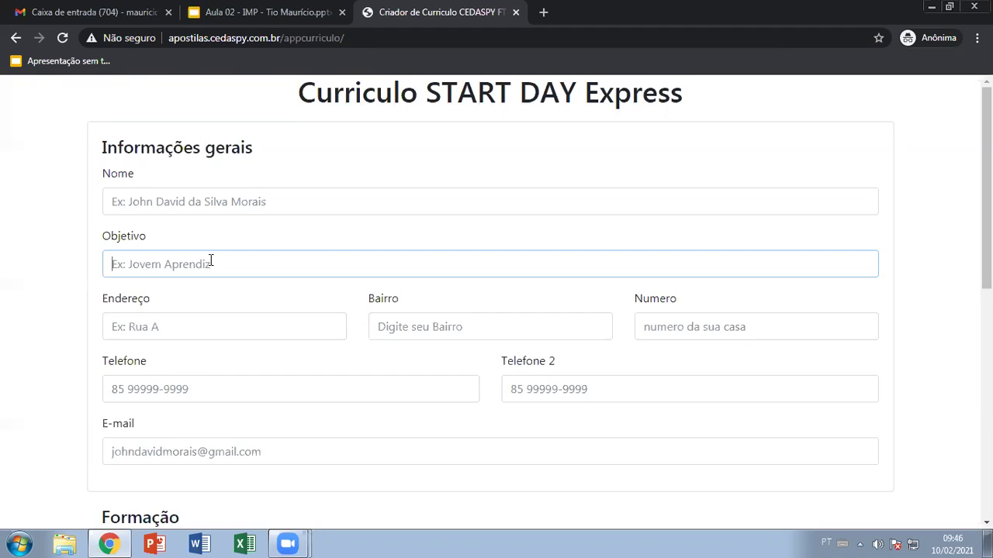
left_click(177, 326)
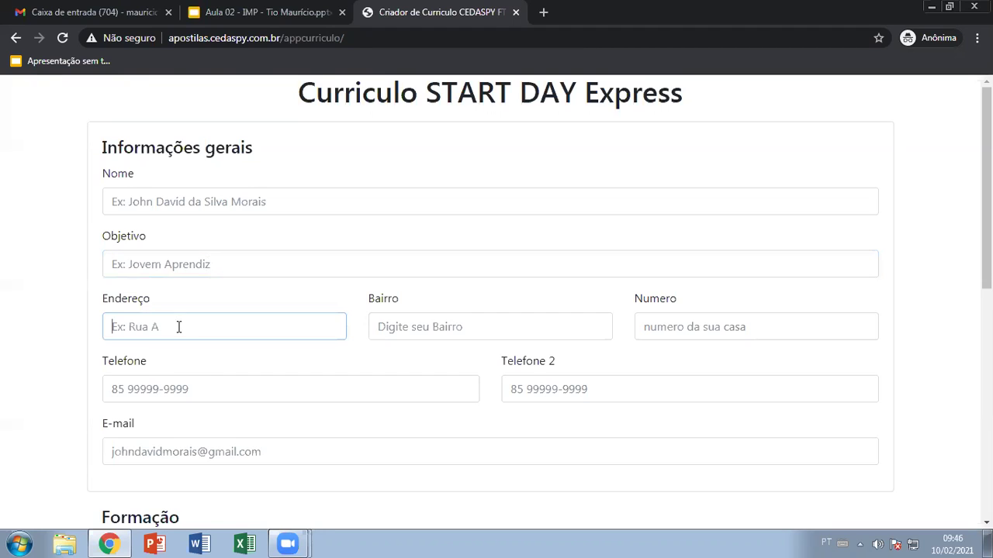
left_click(405, 329)
left_click(731, 325)
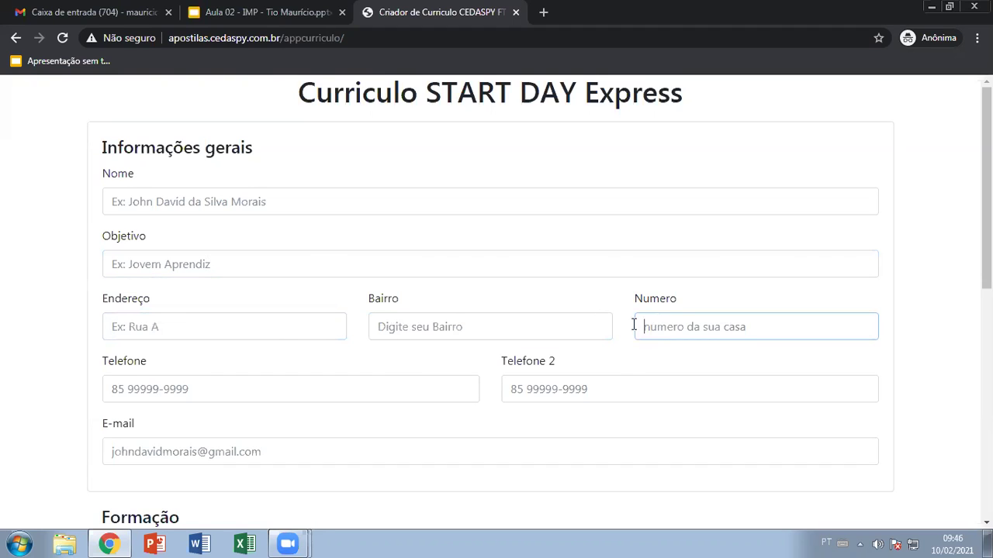
left_click(230, 334)
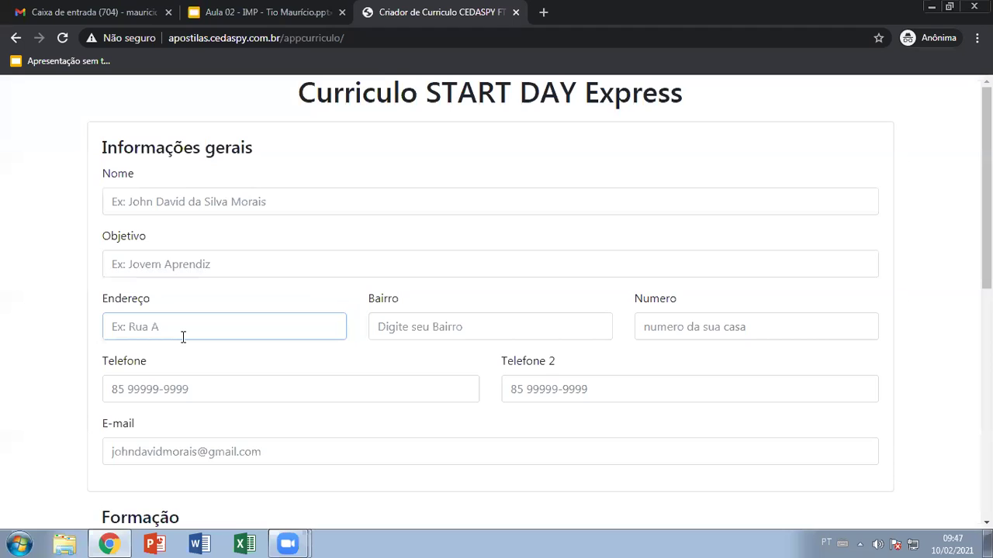
left_click(168, 384)
left_click(578, 393)
left_click(323, 392)
left_click(561, 389)
left_click(349, 390)
left_click(548, 383)
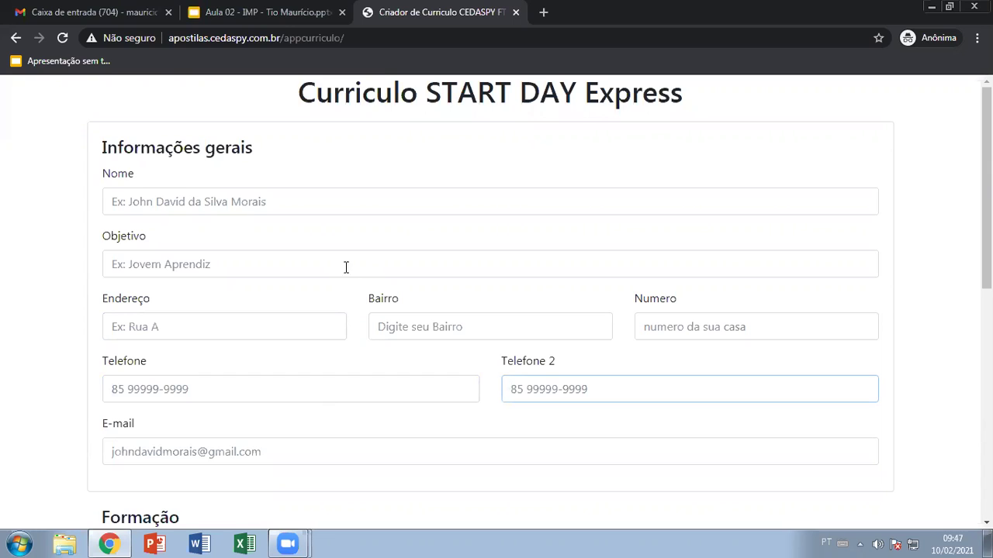
left_click(165, 394)
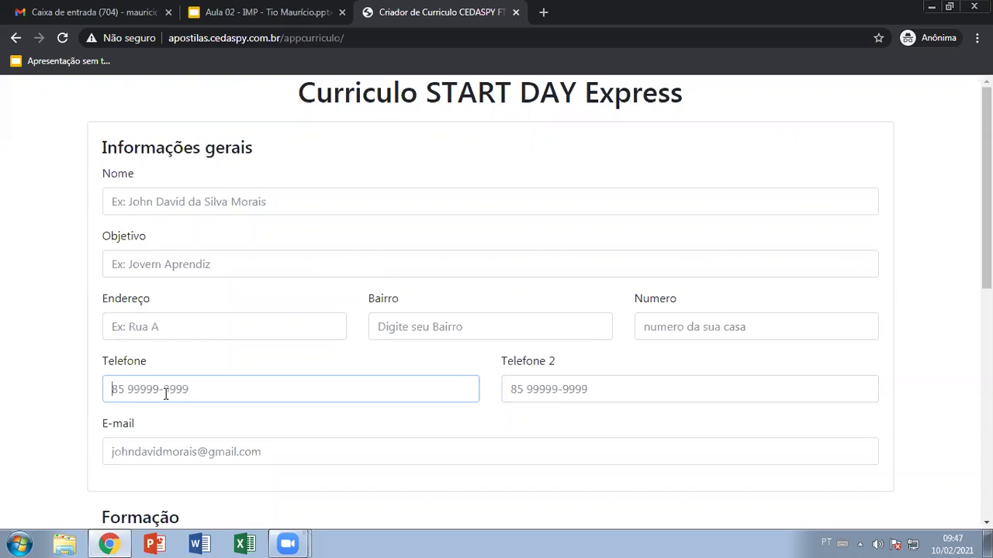
left_click(166, 450)
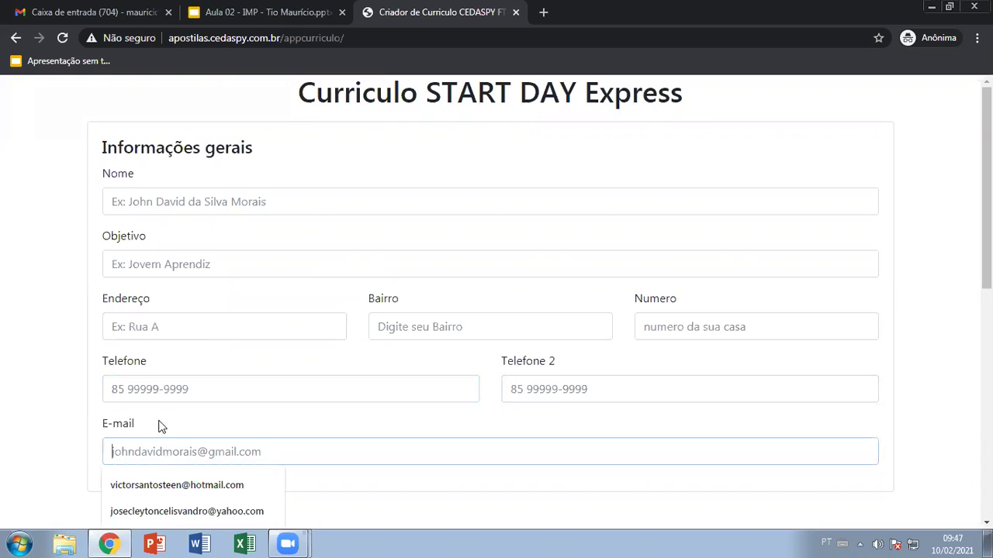
left_click(65, 399)
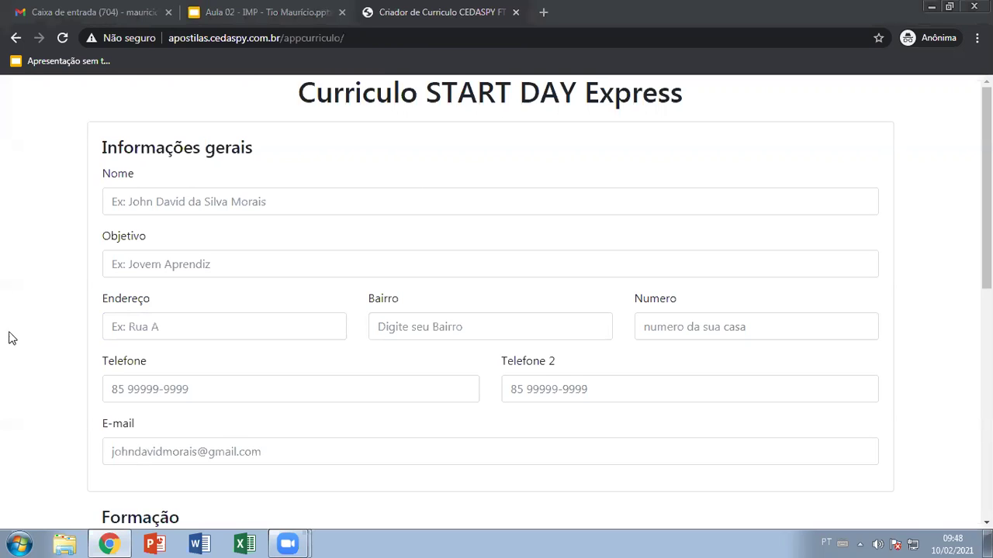
- Add a Formação entry row, discarding the first attempt for a fresh empty row
scroll(8, 326, "down", 3)
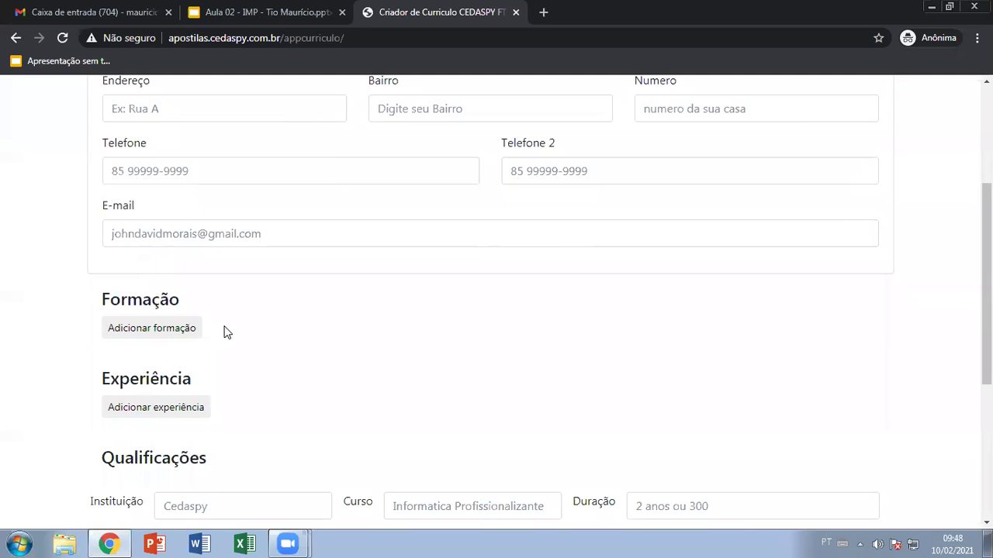
left_click(157, 331)
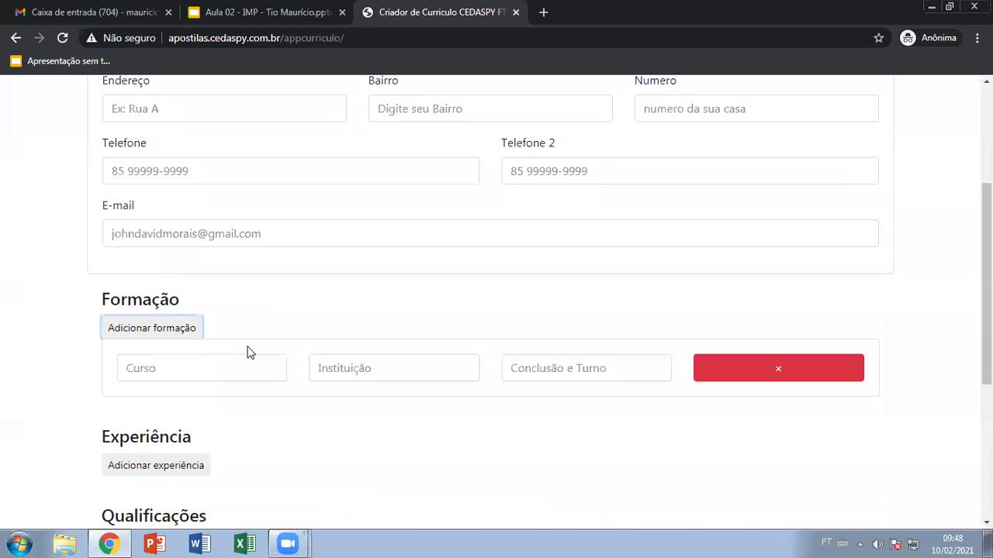
left_click(206, 371)
left_click(392, 374)
left_click(543, 366)
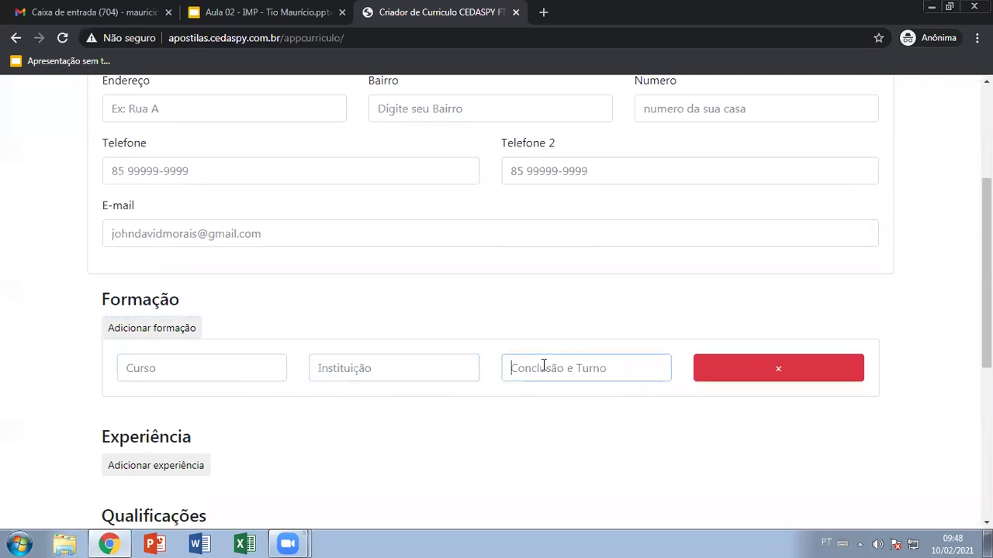
left_click(225, 369)
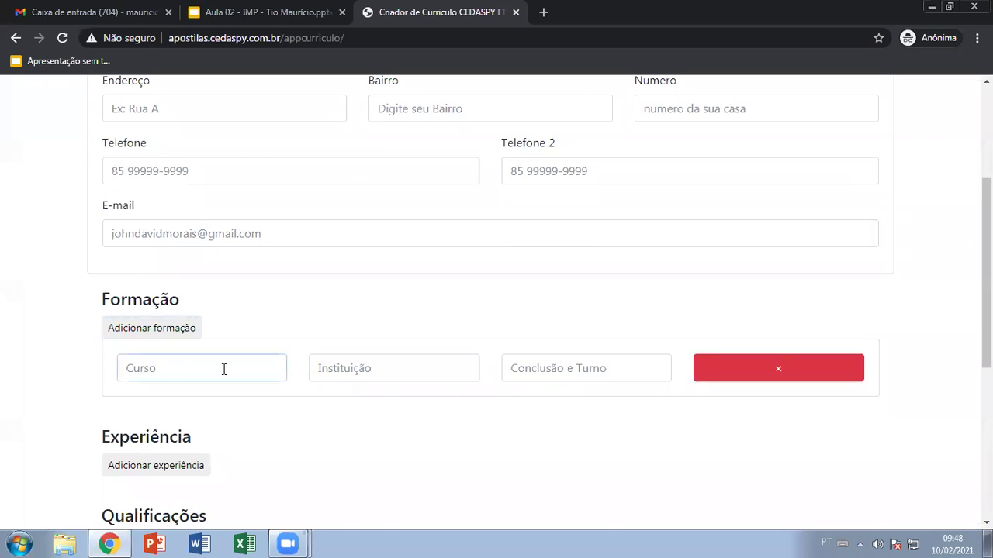
scroll(178, 333, "down", 1)
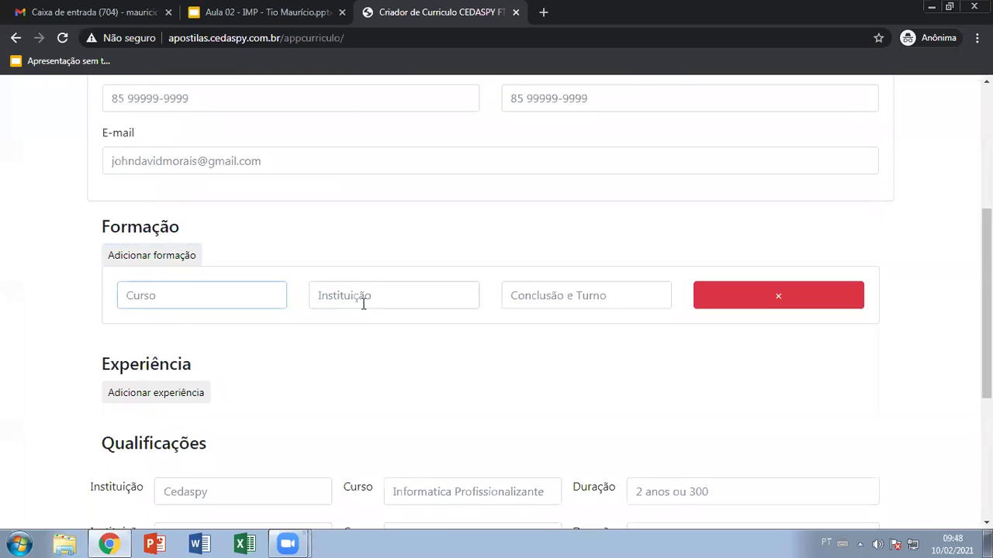
left_click(558, 297)
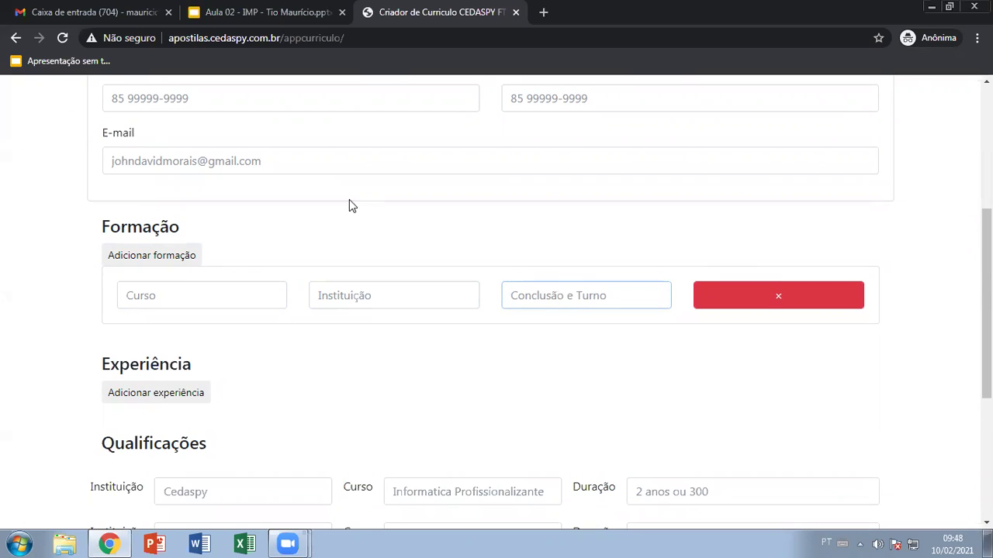
left_click(782, 303)
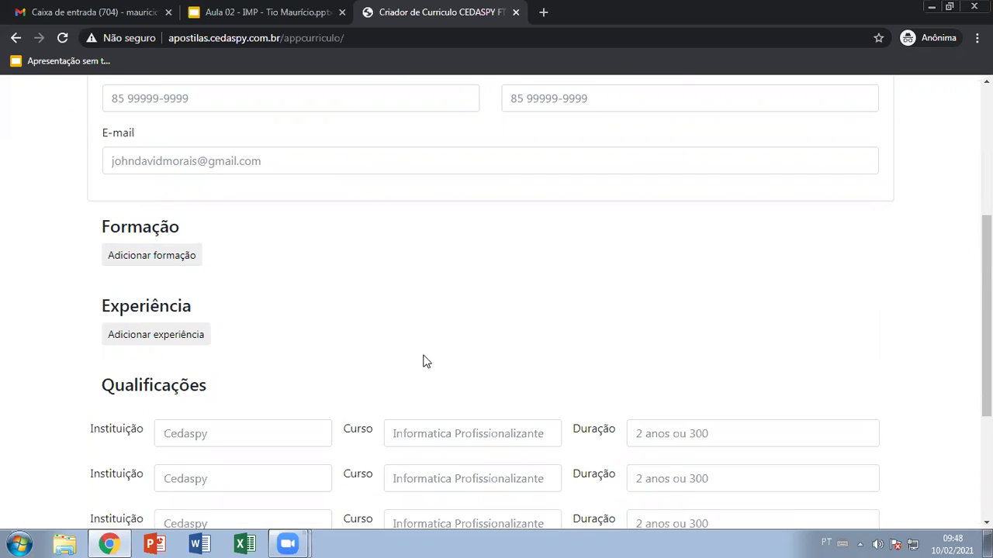
left_click(168, 256)
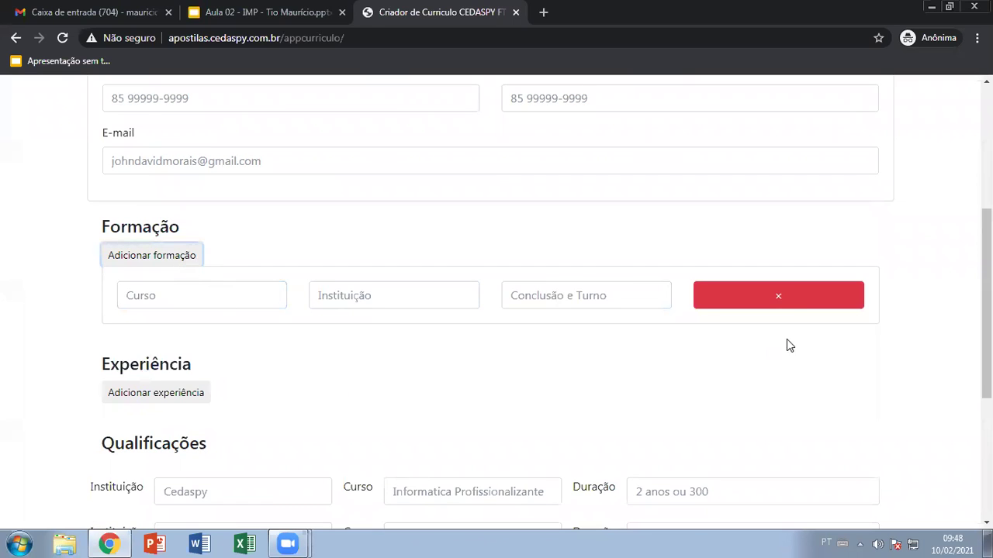
- Fill in Ensino Superior em andamento (Gestão de Políticas Públicas), Universidade Federal do Ceará, 2021.2
left_click(219, 298)
type("Ensino Super")
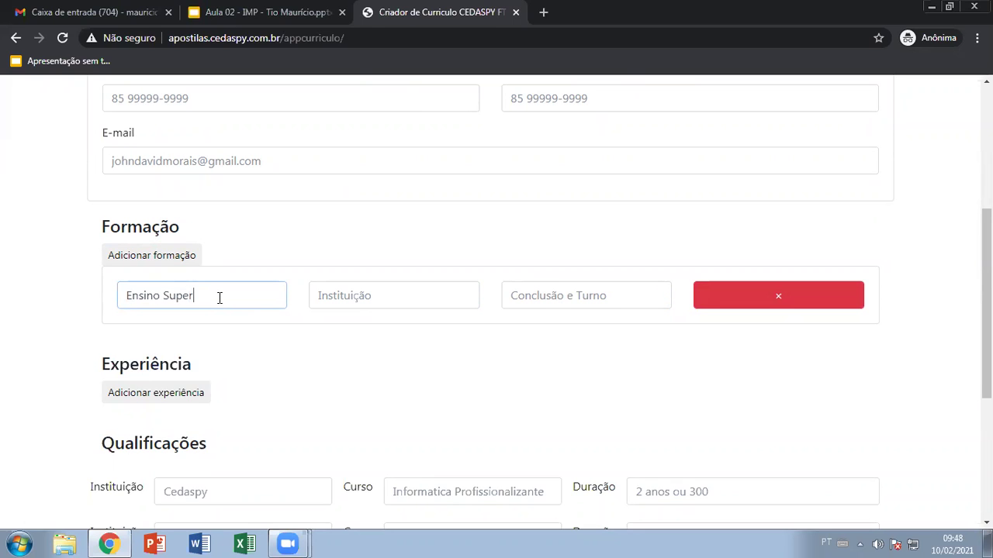
type("ior em andamento ")
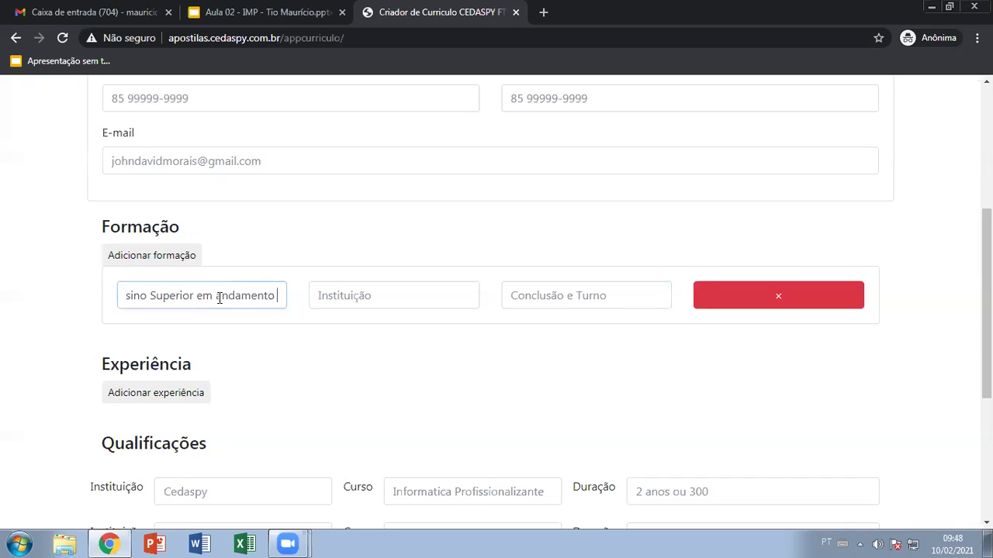
type("(G")
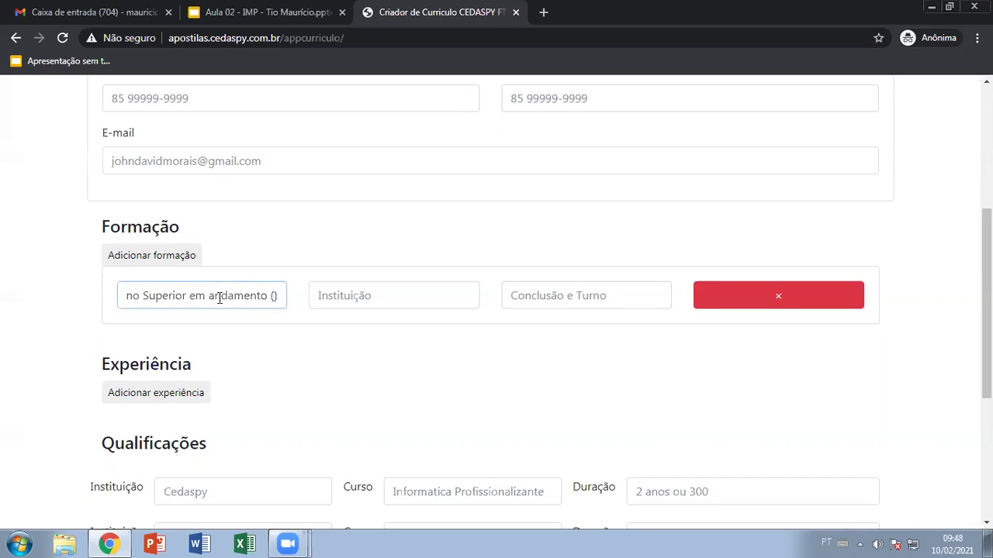
type("estão de ")
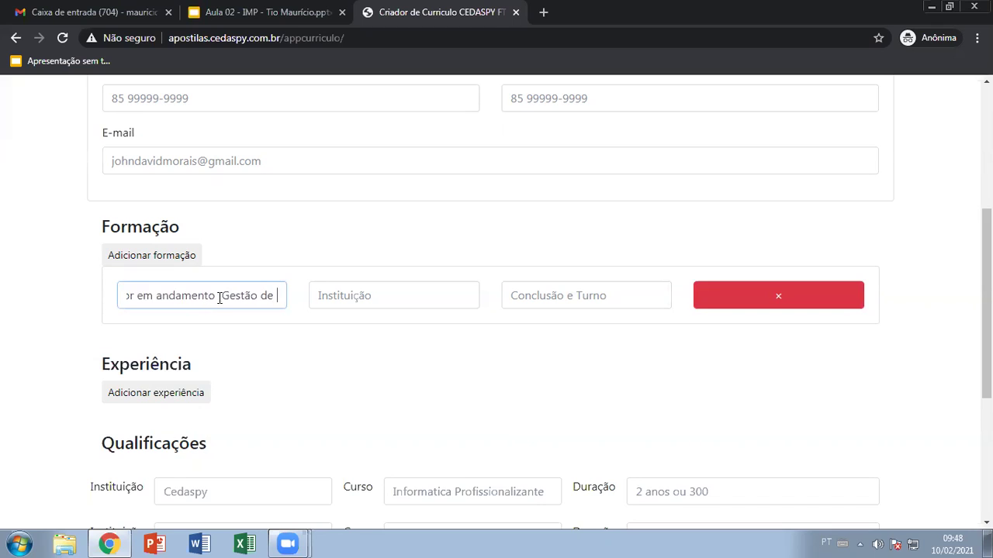
type("Pol)")
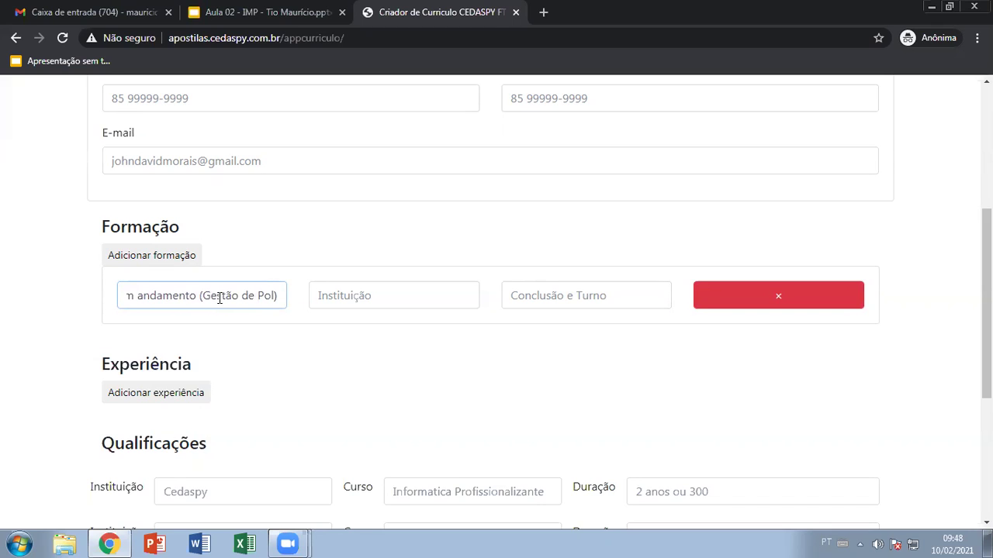
type("ú")
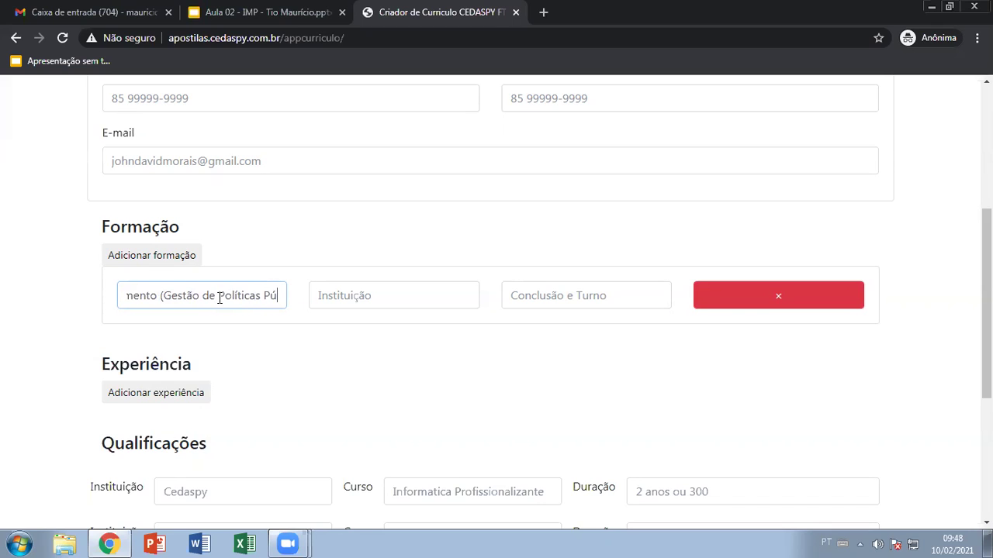
type("blicas)")
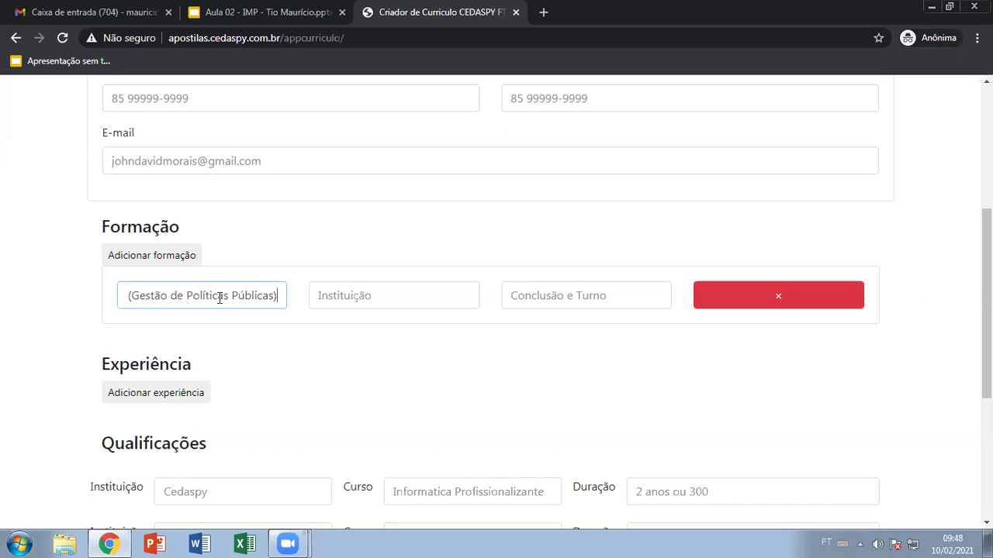
left_click(346, 302)
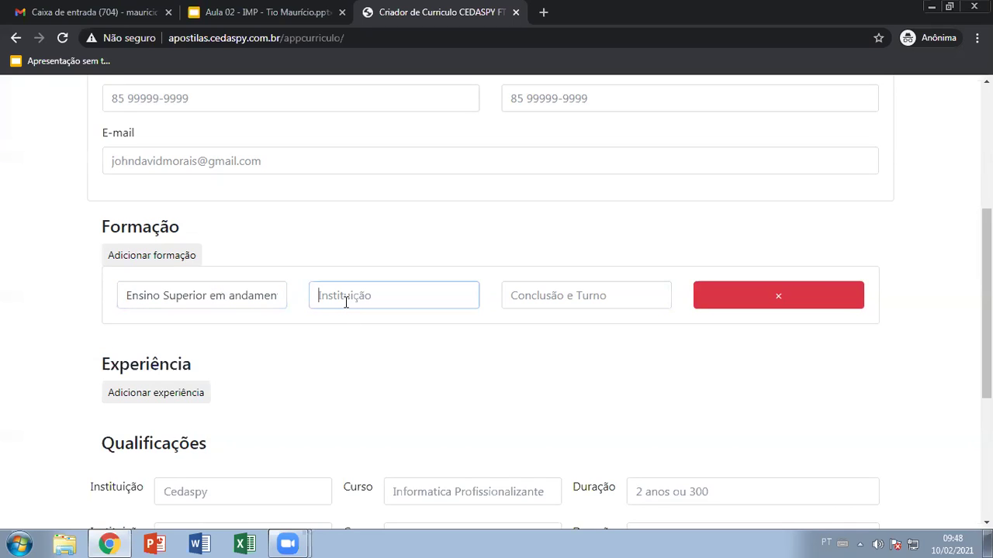
type("Universidade F")
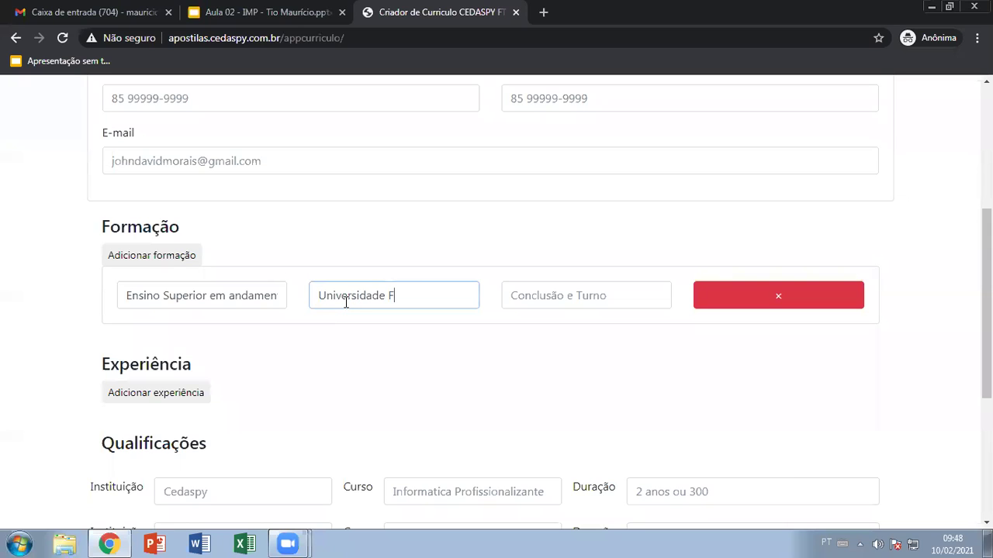
type("ederal do Ceará")
left_click(229, 296)
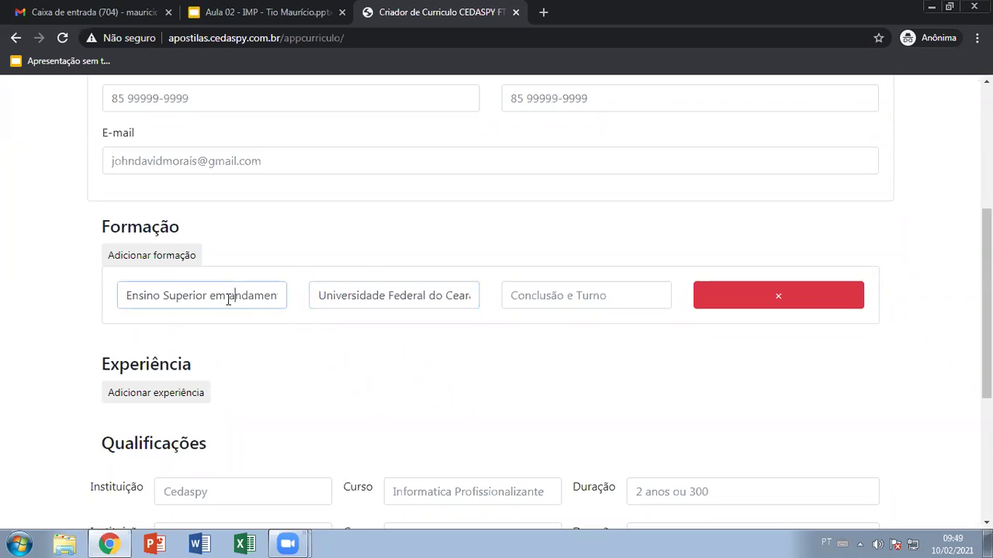
left_click(527, 304)
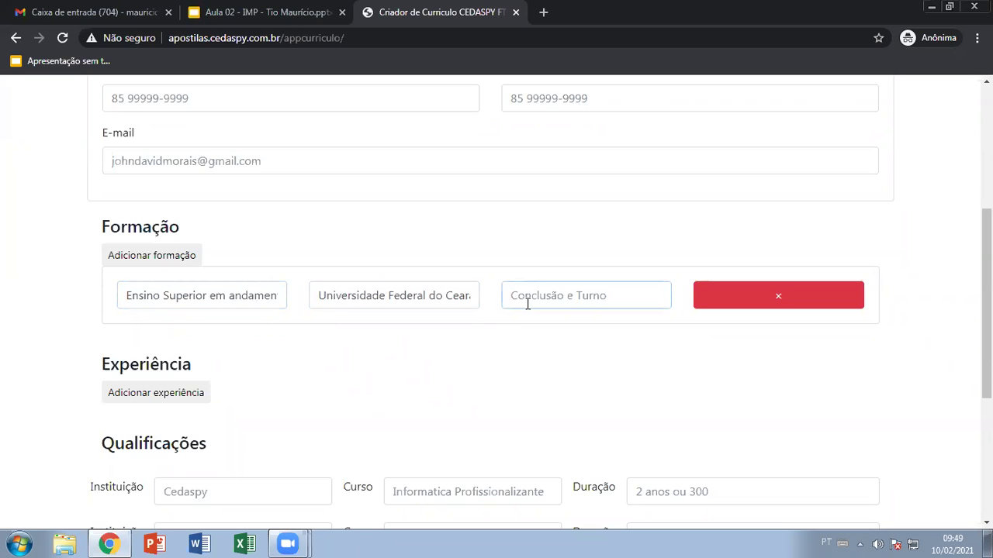
type("202")
type("1")
type(",")
type("2")
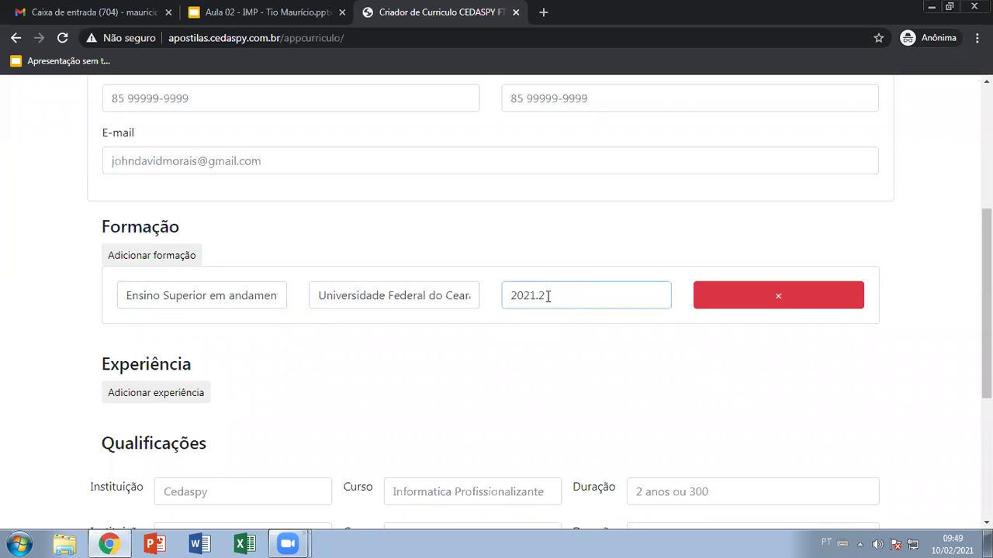
- Add an experience entry: Auxiliar Administrativo at Universidade do Trabalho Digital
scroll(271, 336, "down", 2)
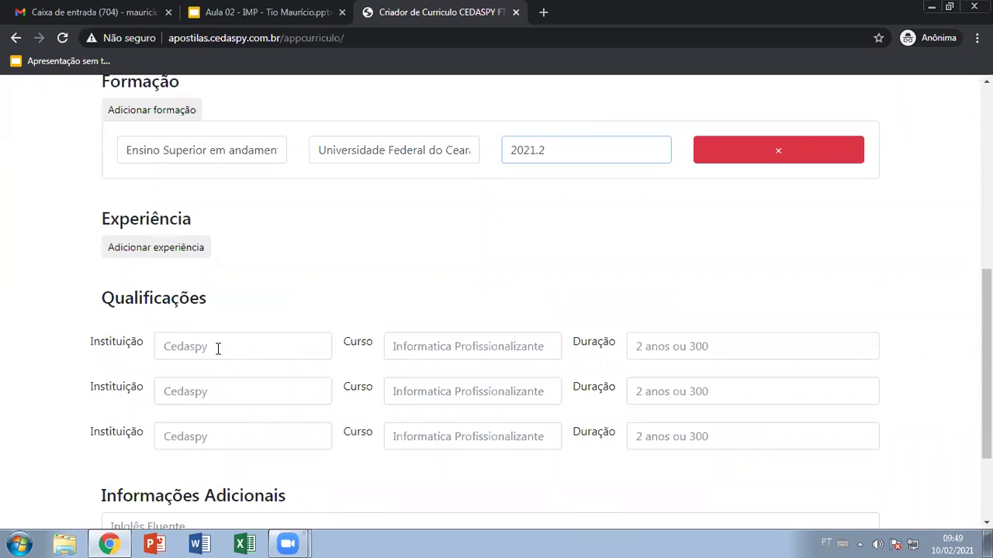
left_click(188, 251)
left_click(197, 287)
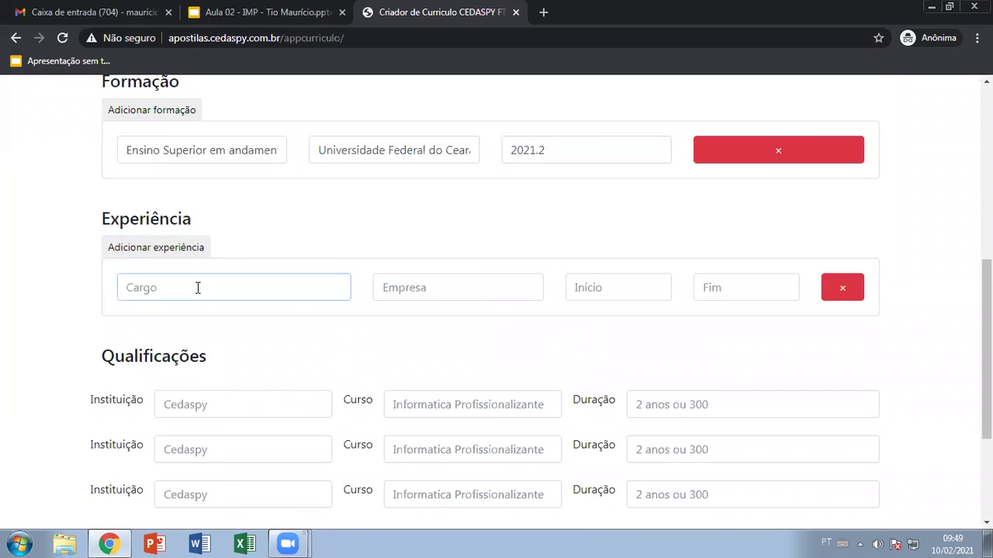
type("Auxiliar Administrativo")
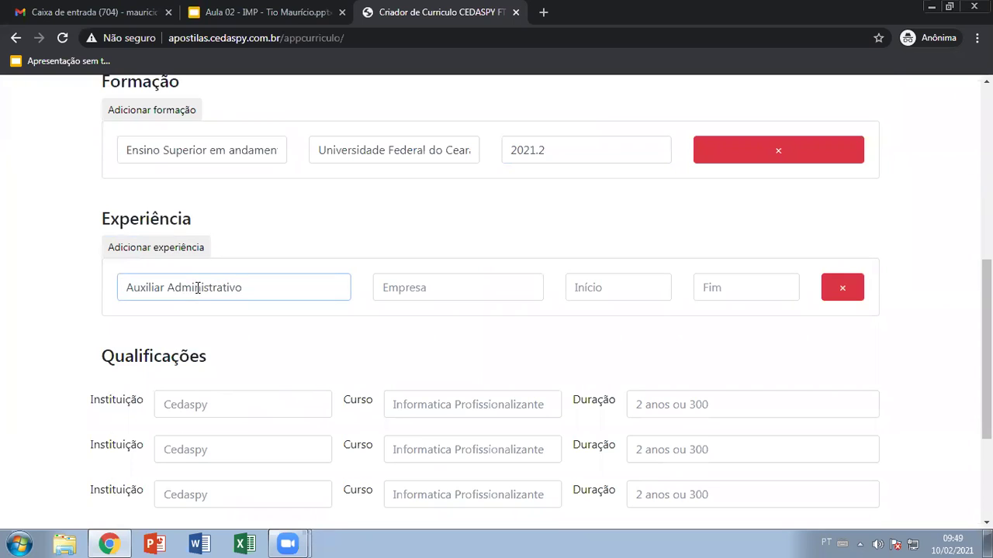
left_click(441, 290)
type("Un")
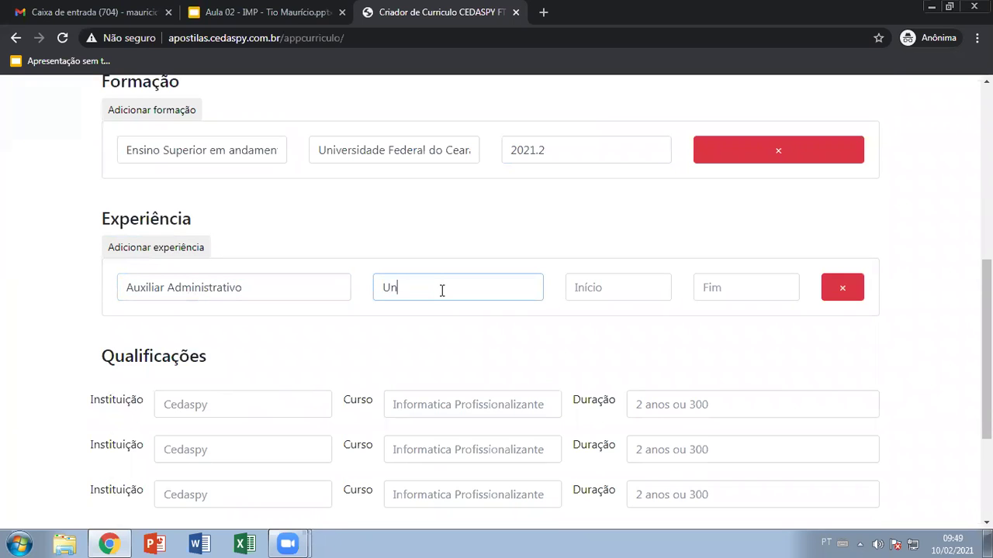
type("iversidade do Trabalho e")
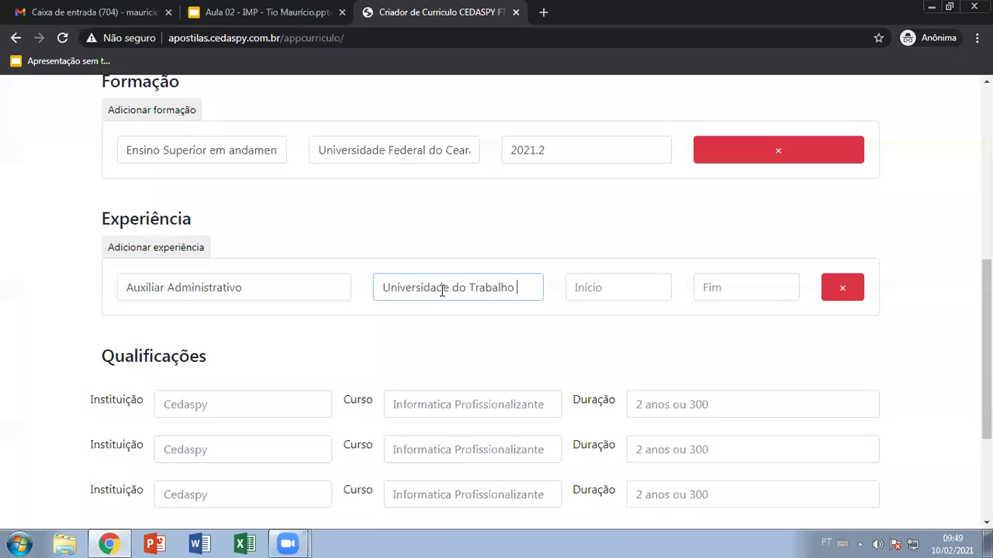
key("BackSpace")
type("d")
key("BackSpace")
type("Digital")
- Enter the experience start date Janeiro de 2012
left_click(605, 296)
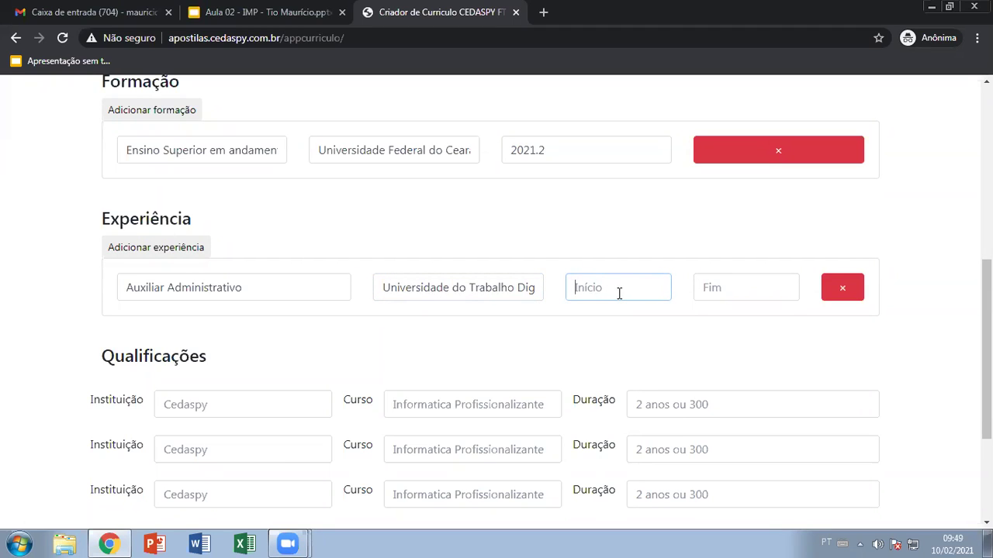
type("Janeiro de 2012")
double_click(628, 293)
left_click(628, 293)
key("ctrl+c")
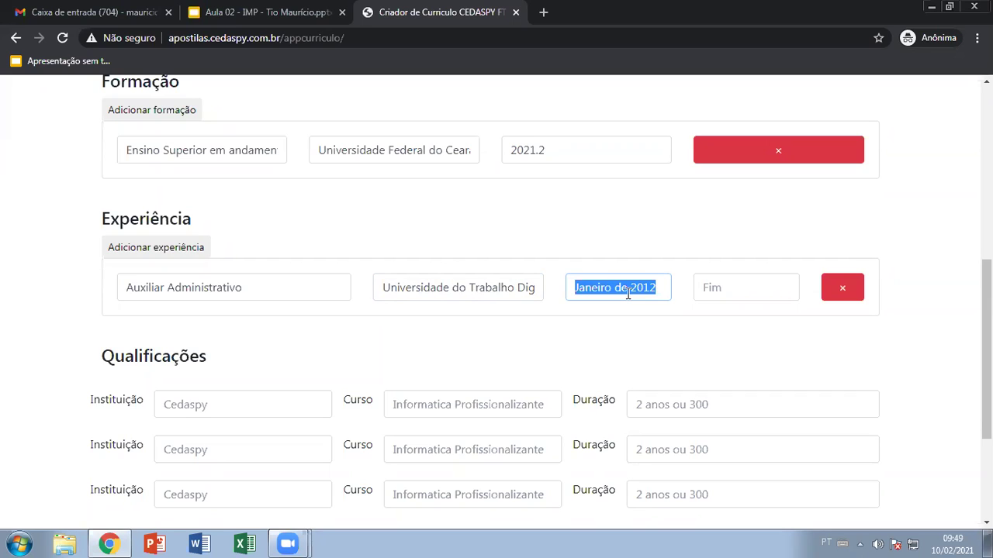
- Set the experience end date to Dezembro de 2012
left_click(766, 289)
key("ctrl+v")
left_click(742, 289)
key("BackSpace")
key("BackSpace")
key("BackSpace")
key("BackSpace")
key("BackSpace")
key("BackSpace")
key("BackSpace")
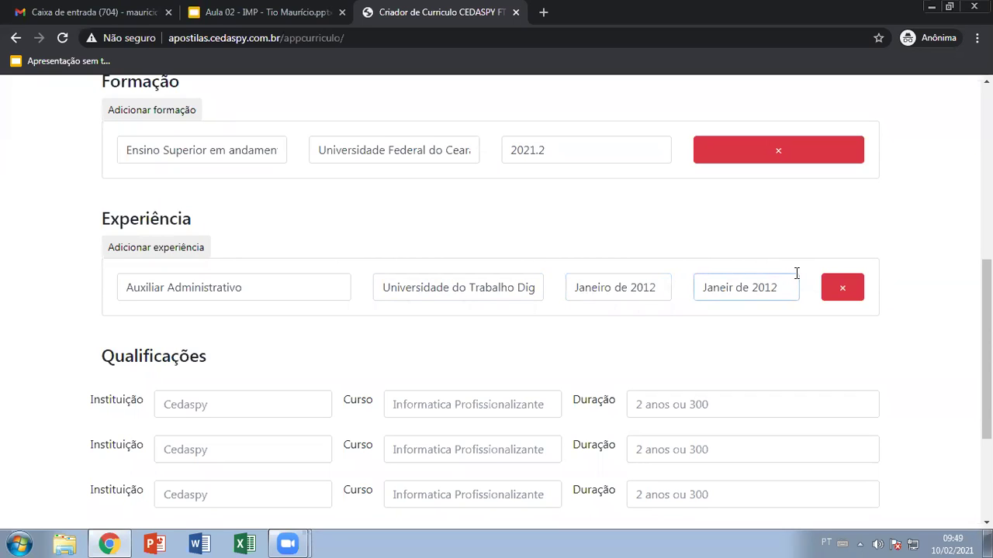
type("Dezembro")
left_click(749, 183)
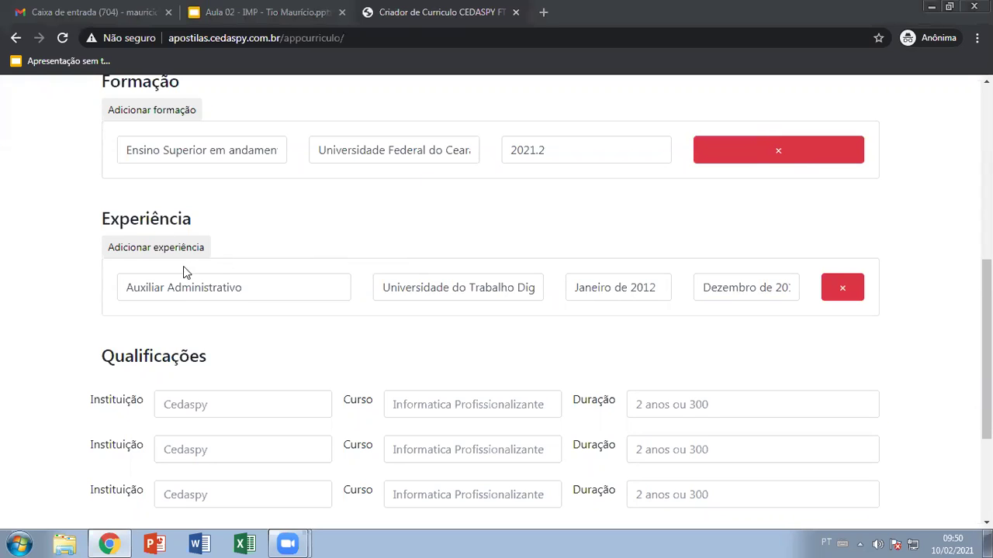
left_click(780, 287)
key("Delete")
key("Delete")
type("12")
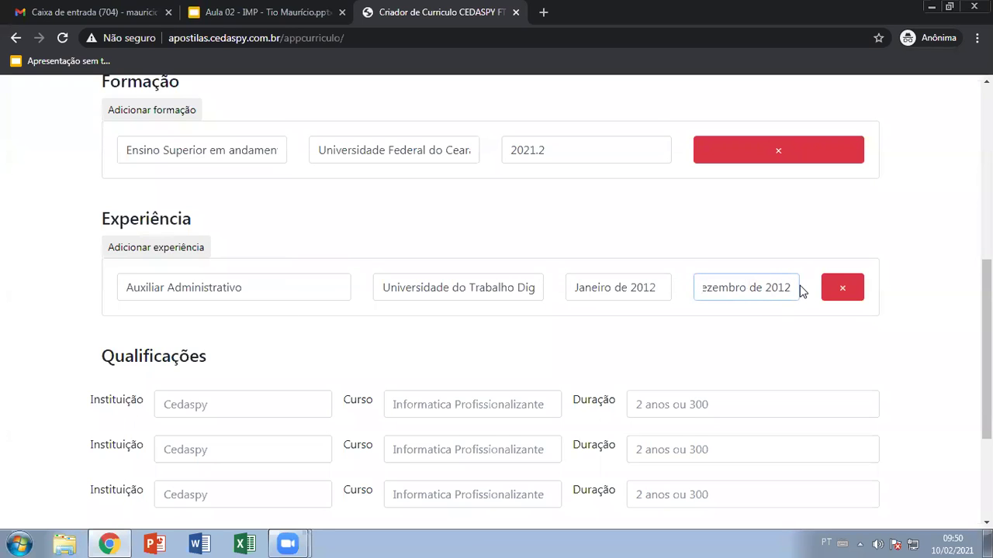
- Delete the extra empty Formação rows that were accidentally added
key("Return")
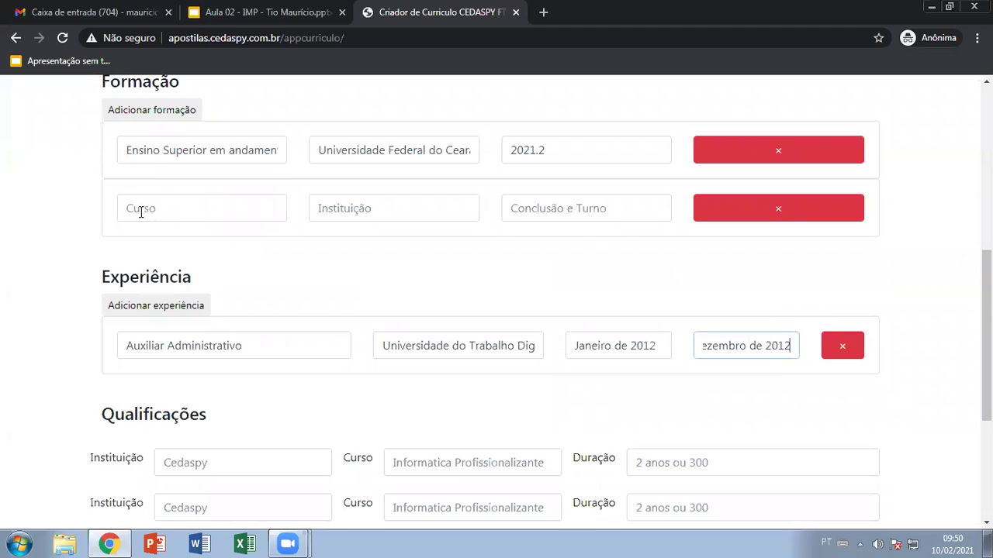
left_click(263, 346)
key("Return")
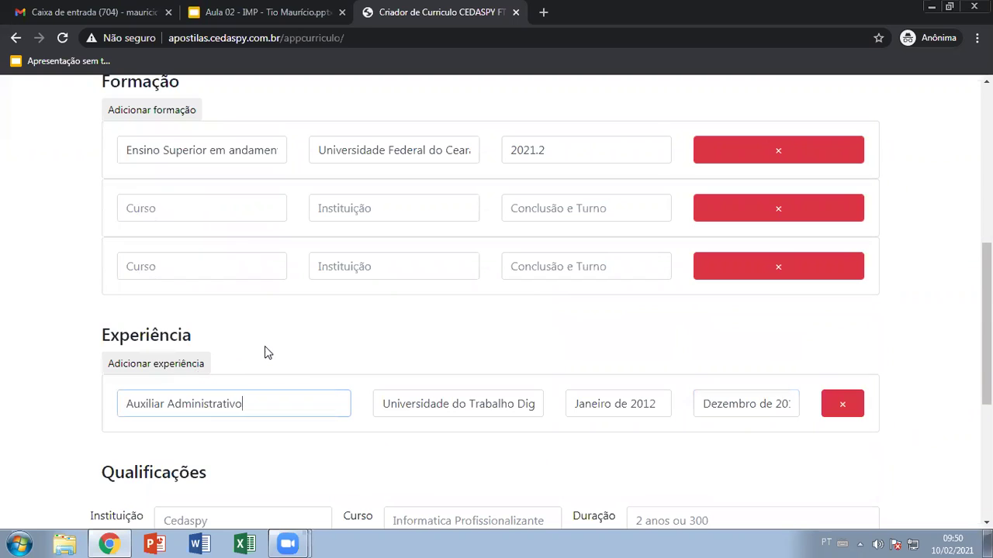
left_click(732, 275)
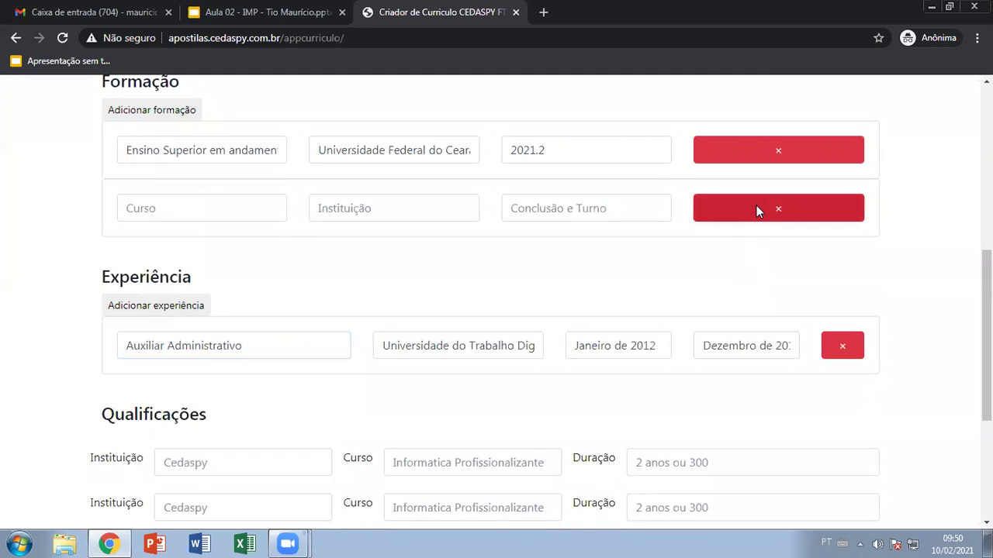
left_click(757, 208)
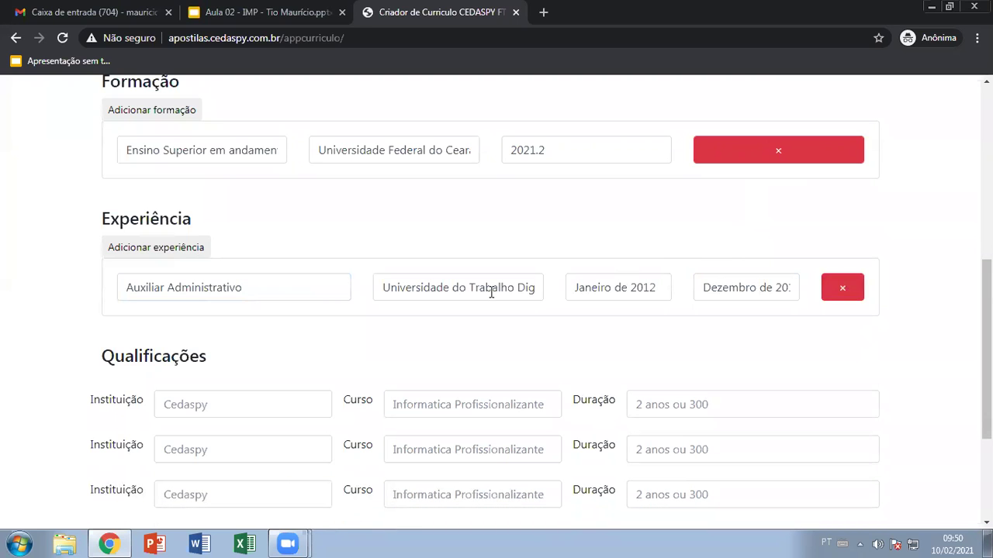
left_click(535, 289)
left_click(622, 152)
key("Return")
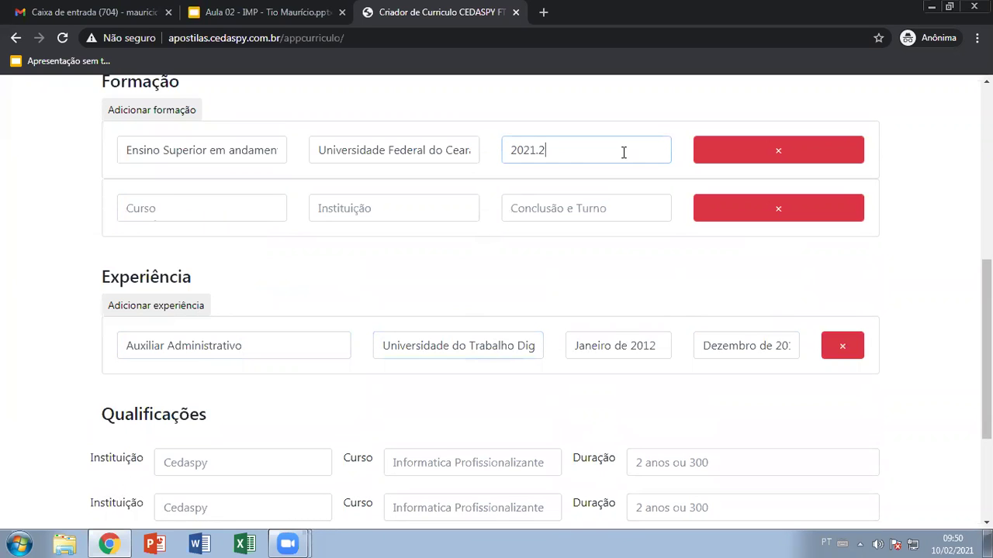
left_click(753, 206)
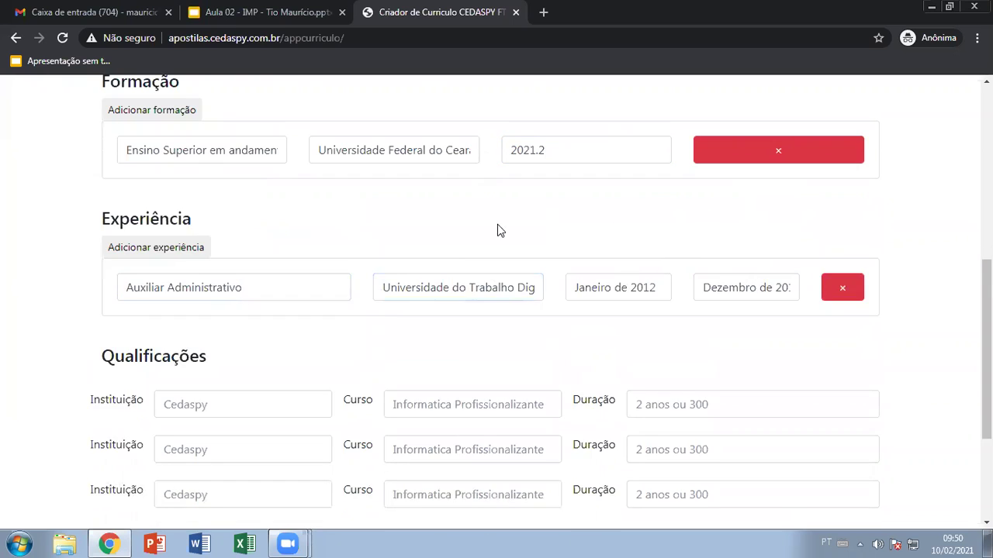
scroll(498, 230, "down", 2)
- Begin the first qualification with 'IMP' and check the course name in the class slides
left_click(228, 259)
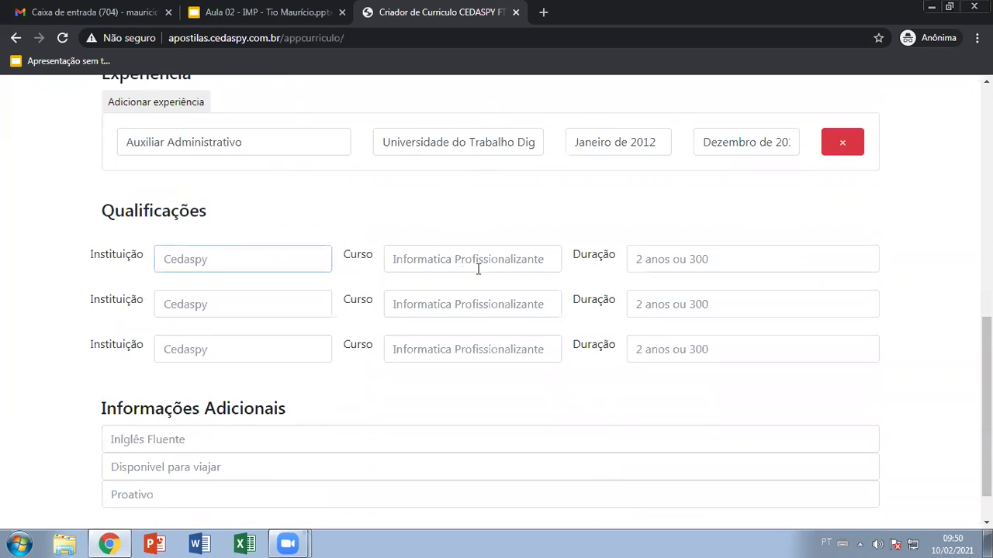
left_click(690, 260)
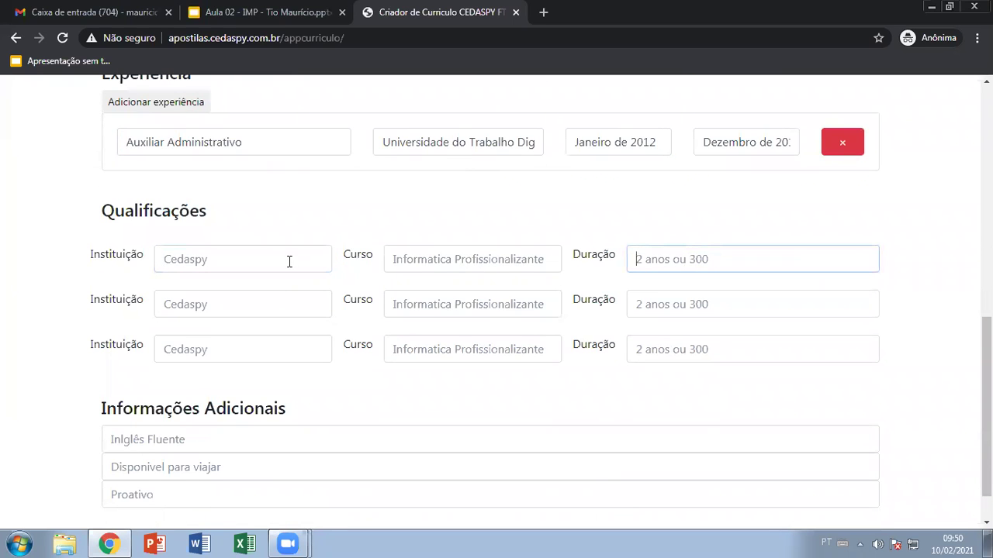
left_click(218, 260)
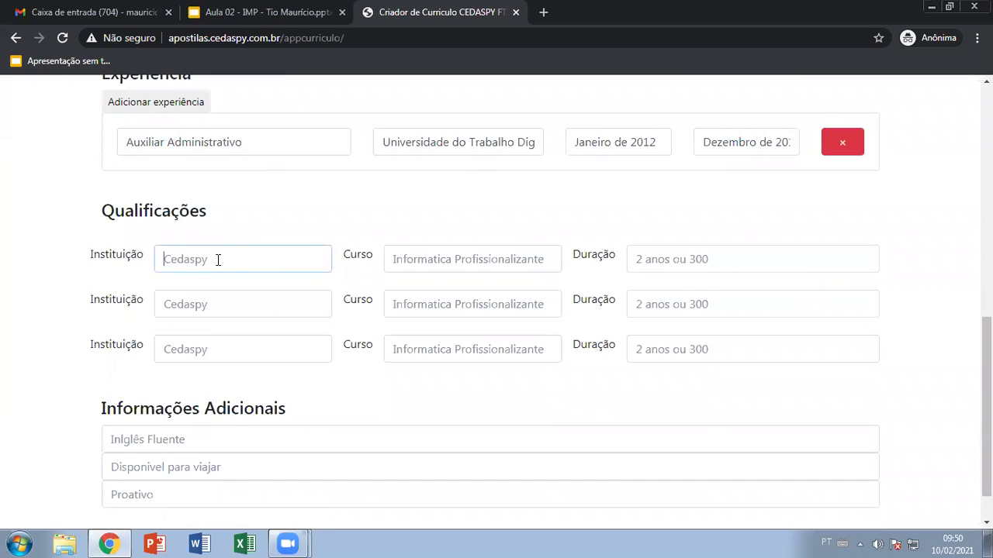
type("IMP")
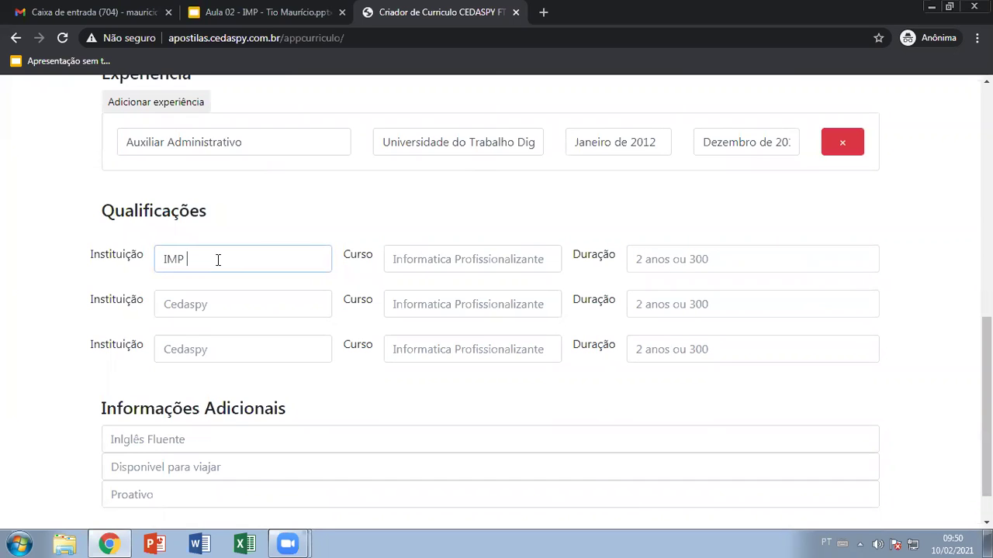
type(" 0")
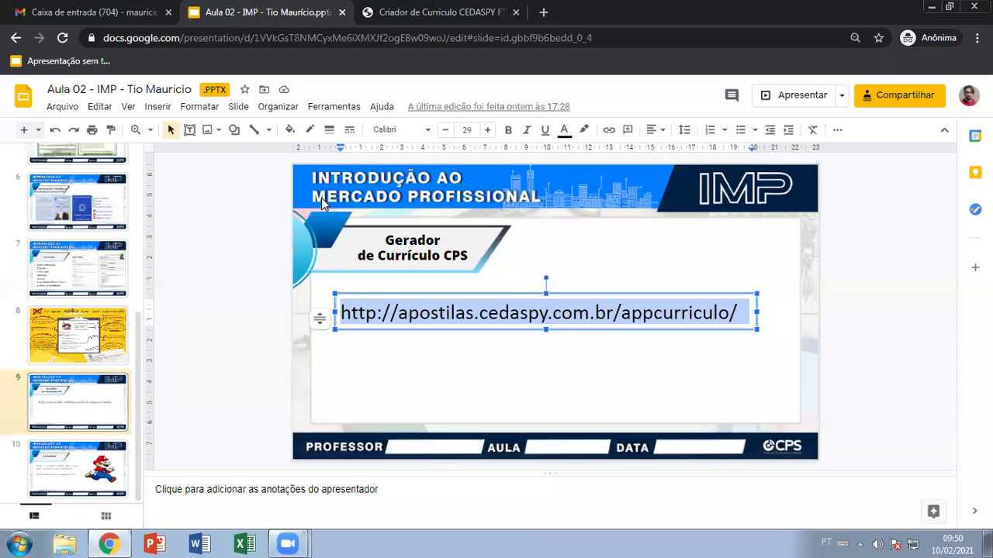
left_click(268, 12)
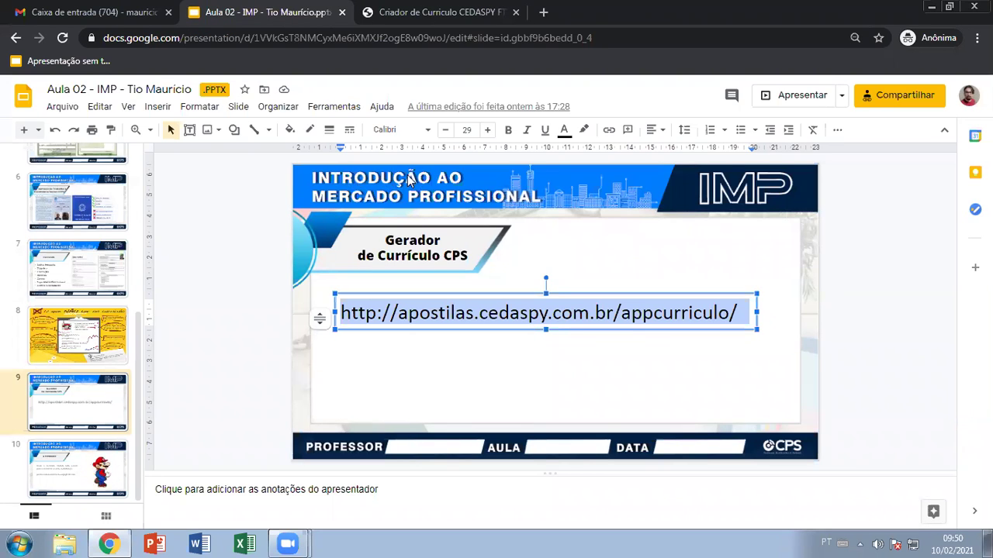
left_click(436, 17)
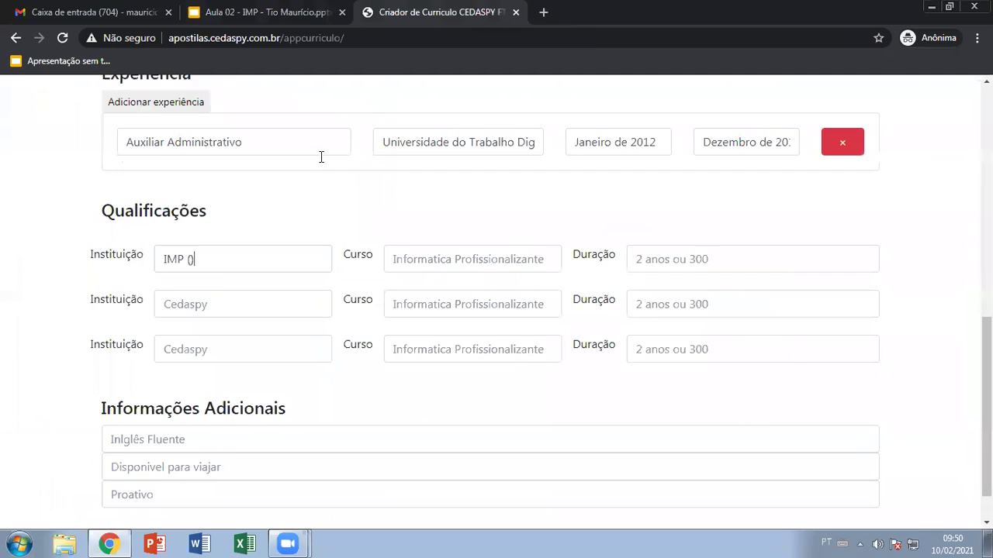
- Complete the text 'IMP (Introdução ao Mercado profissional)' in the first qualification row
left_click(239, 257)
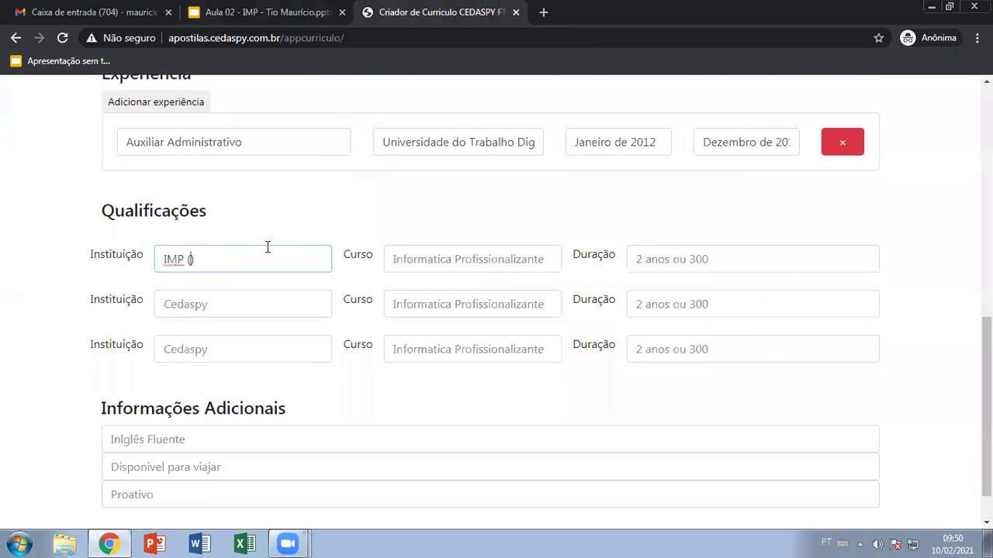
type(")")
key("Left")
type("M")
key("BackSpace")
type("Introdução ao M")
key("BackSpace")
type("M")
key("BackSpace")
type("Mercado profissional")
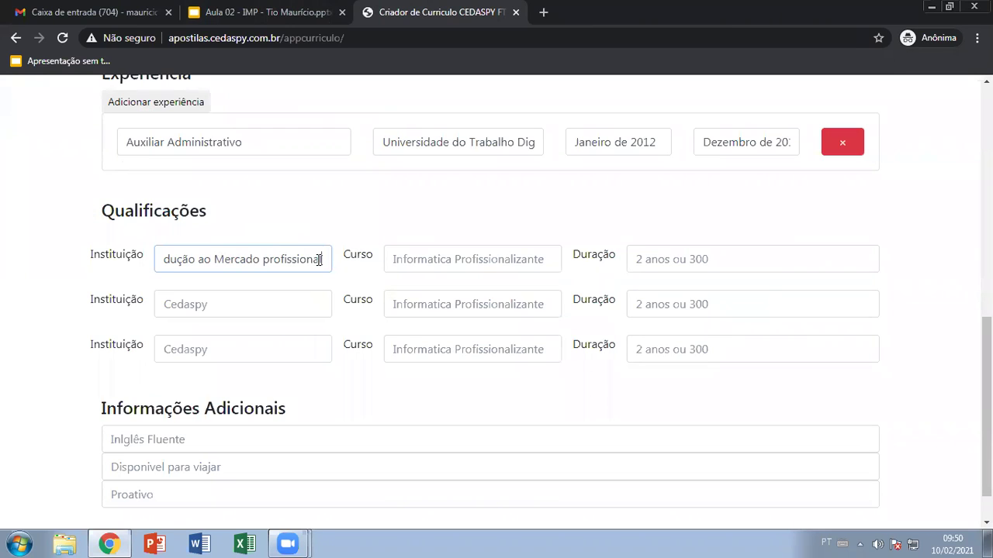
- Move the IMP course name from Instituição into the first Curso field
left_click_drag(326, 259, 82, 259)
key("ctrl+x")
left_click(388, 269)
key("ctrl+v")
- Enter Cedaspy as the first institution and 6h/a as its duration
left_click(187, 263)
key("BackSpace")
type("C")
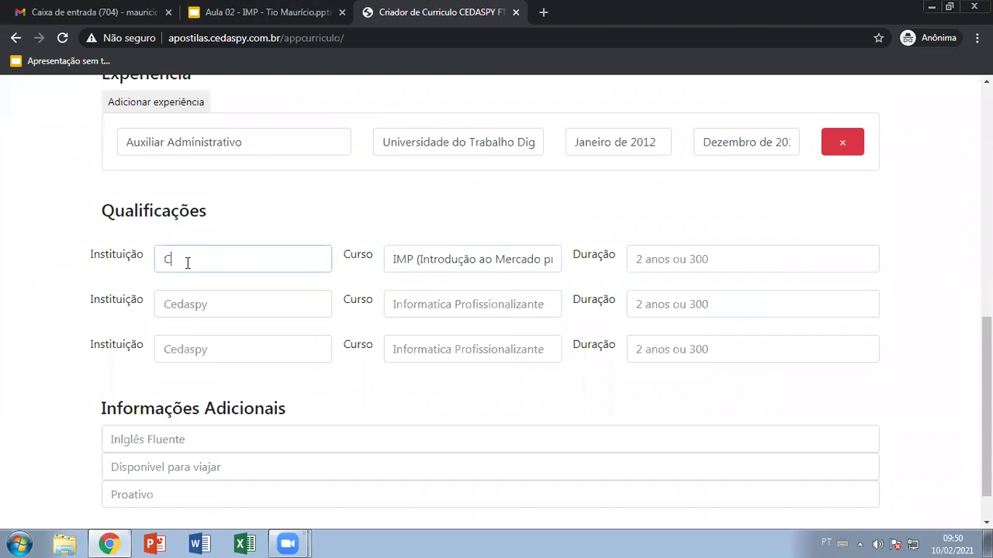
type("edaspy")
left_click(639, 258)
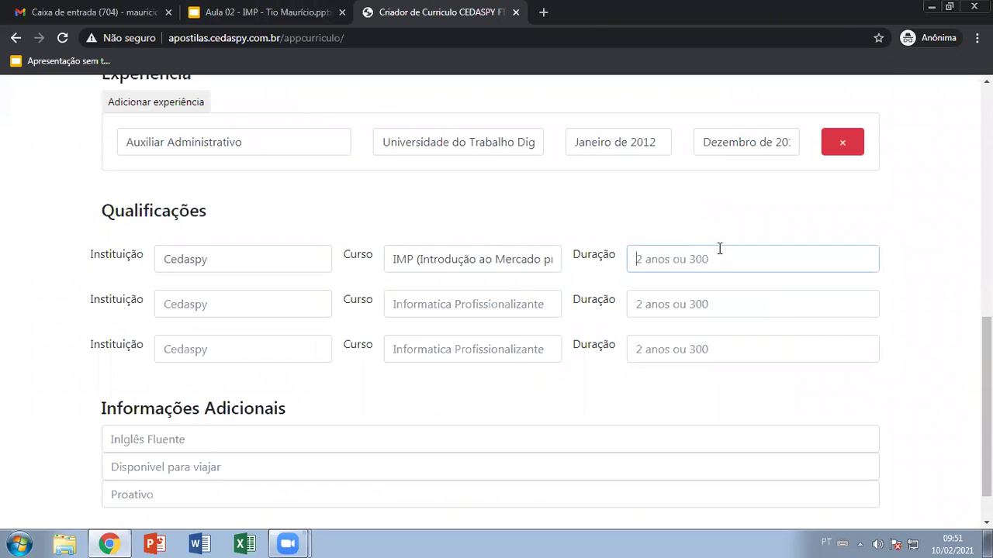
type("6h/a")
left_click(232, 304)
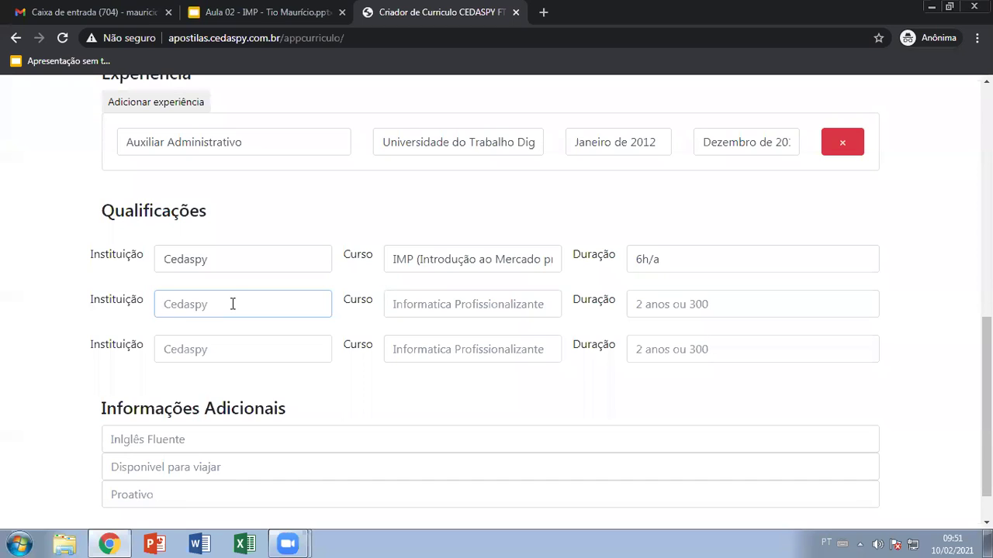
- Put Espanhol in the second qualification's Curso field instead of Instituição
type("Espanhol")
left_click(454, 302)
left_click(226, 303)
left_click_drag(225, 304, 145, 308)
key("BackSpace")
left_click(395, 309)
key("ctrl+v")
left_click(245, 304)
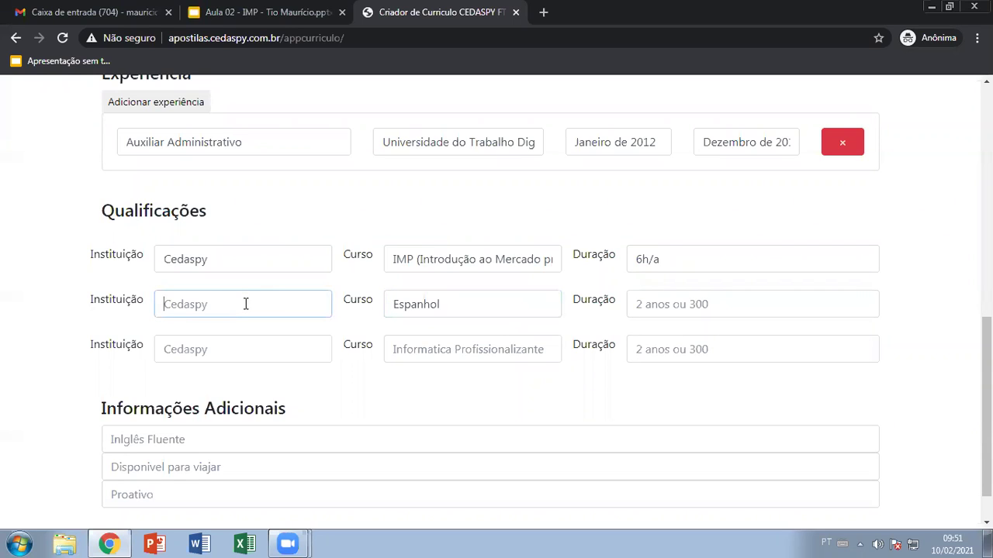
- Enter CCI (Centro Cearense de Idiomas) as the second qualification's institution
type("CCI ()")
key("Left")
type("Centro cearense de Idio")
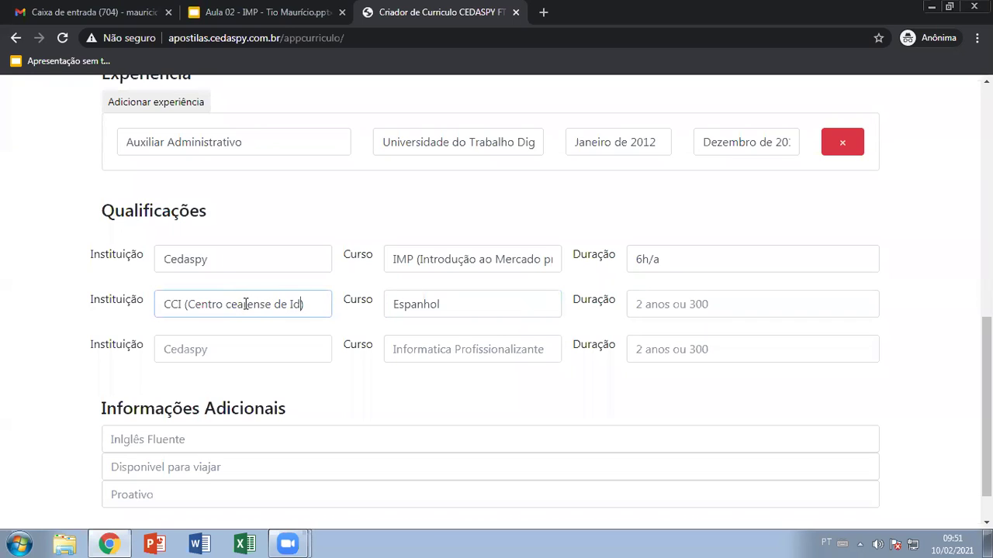
type("mas")
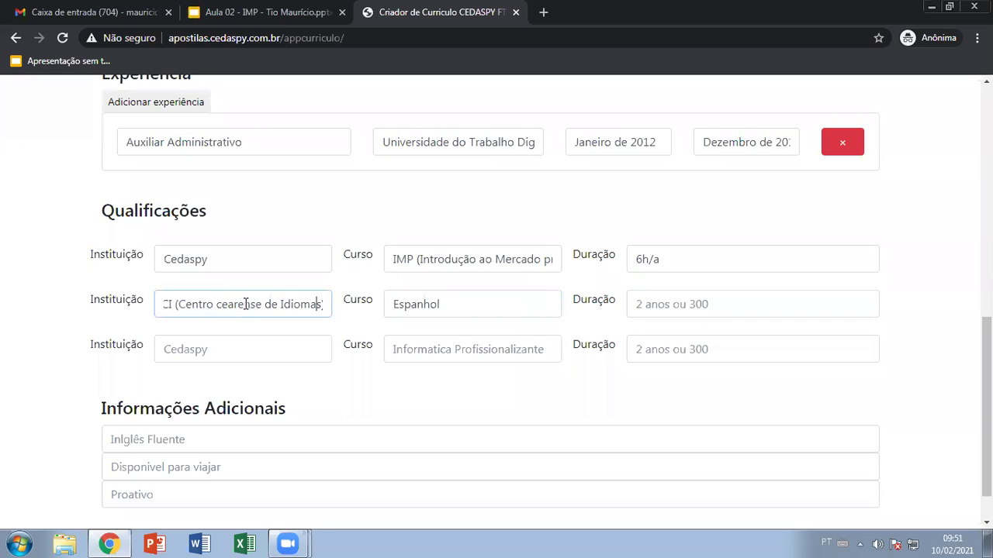
key("BackSpace")
type("C")
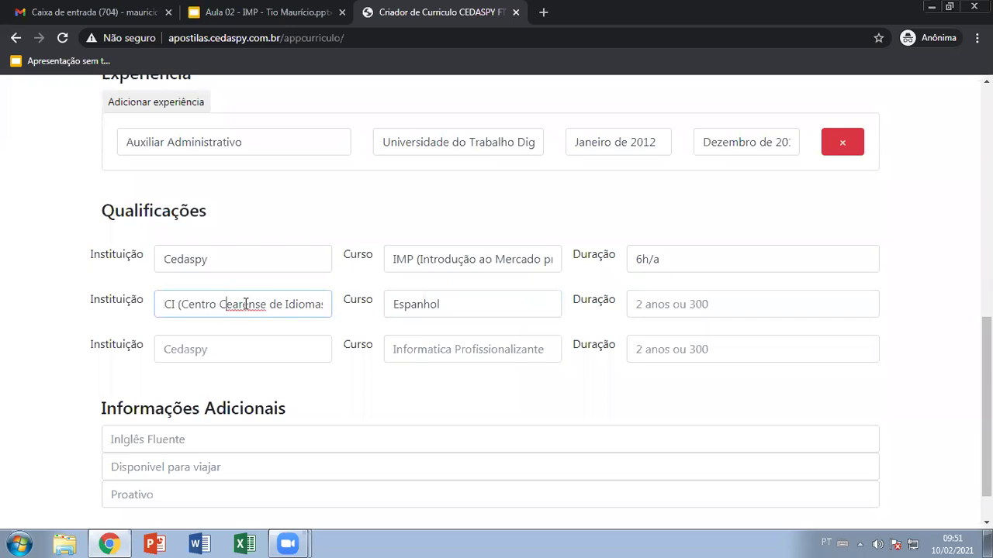
- Set the second duration to 300 h/a and change the first to 6 h/a
left_click(661, 301)
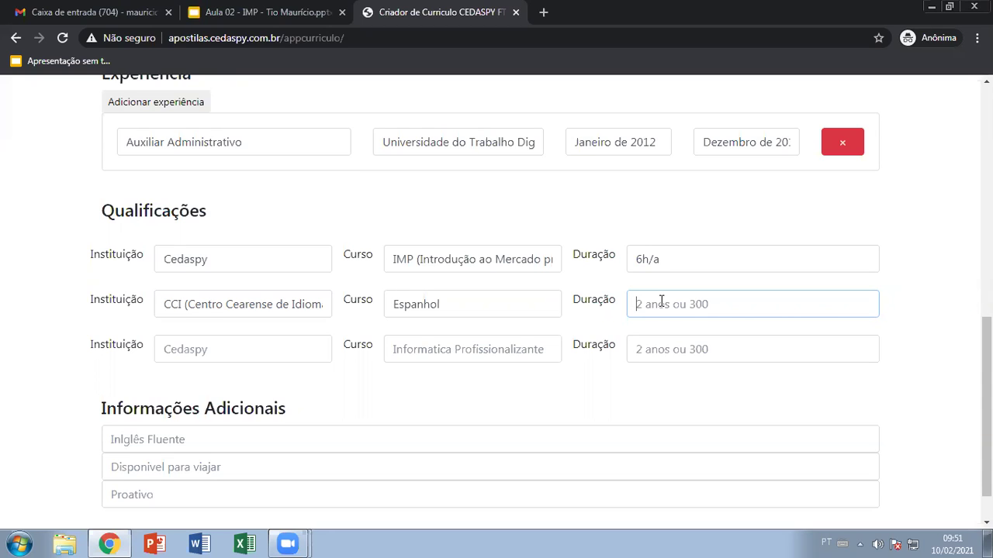
type("300/")
key("BackSpace")
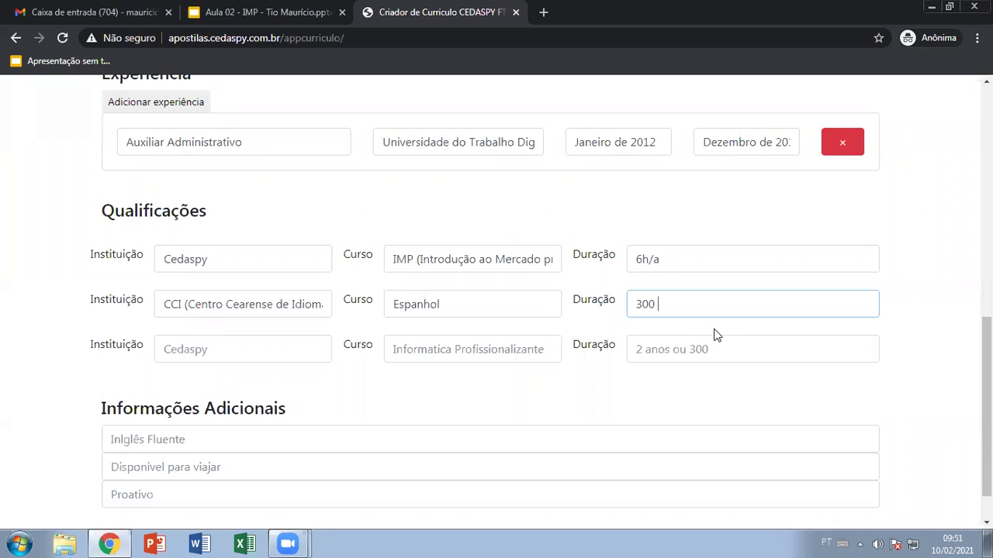
type("h/a")
left_click(644, 260)
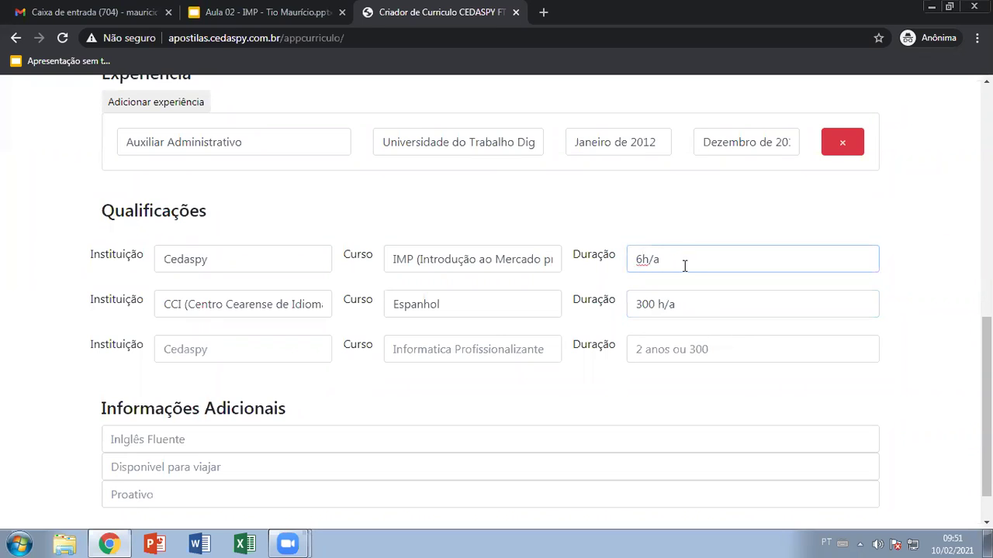
scroll(282, 388, "down", 1)
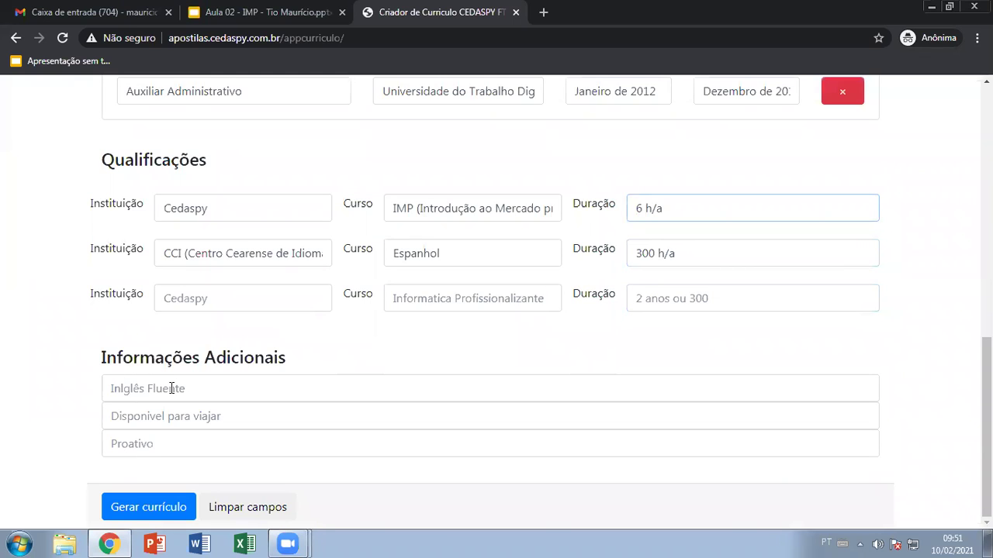
- Step through the three Informações Adicionais fields, then generate the resume with Gerar currículo
left_click(172, 389)
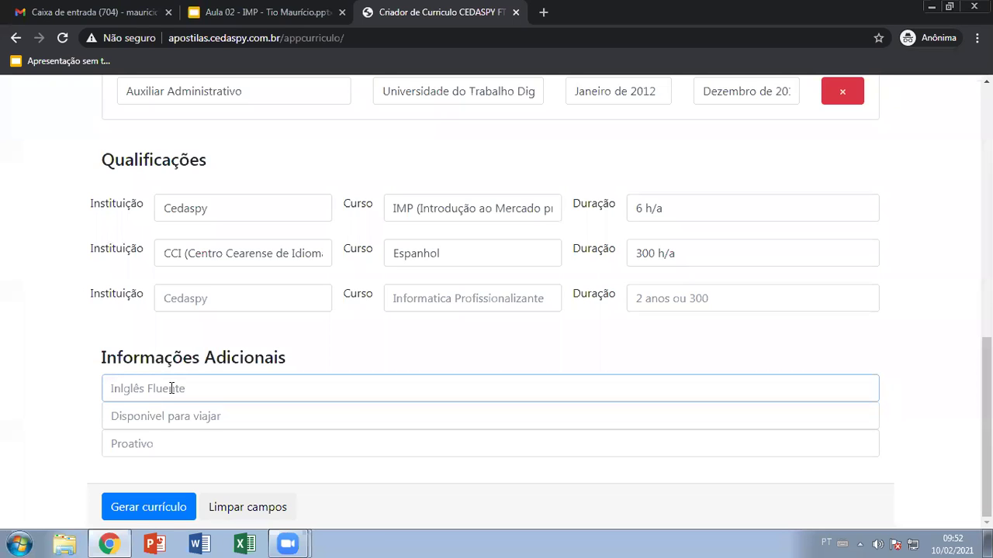
left_click(167, 417)
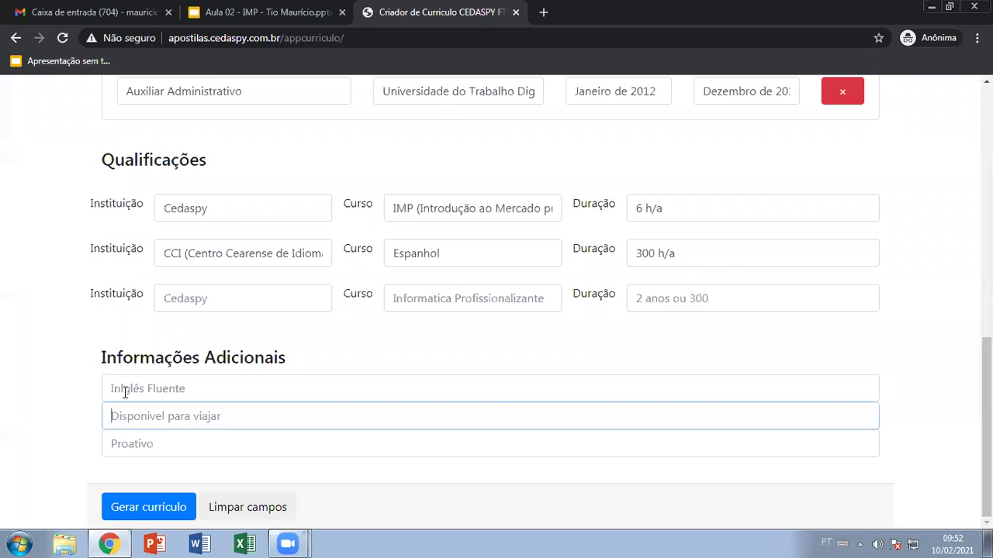
left_click(125, 444)
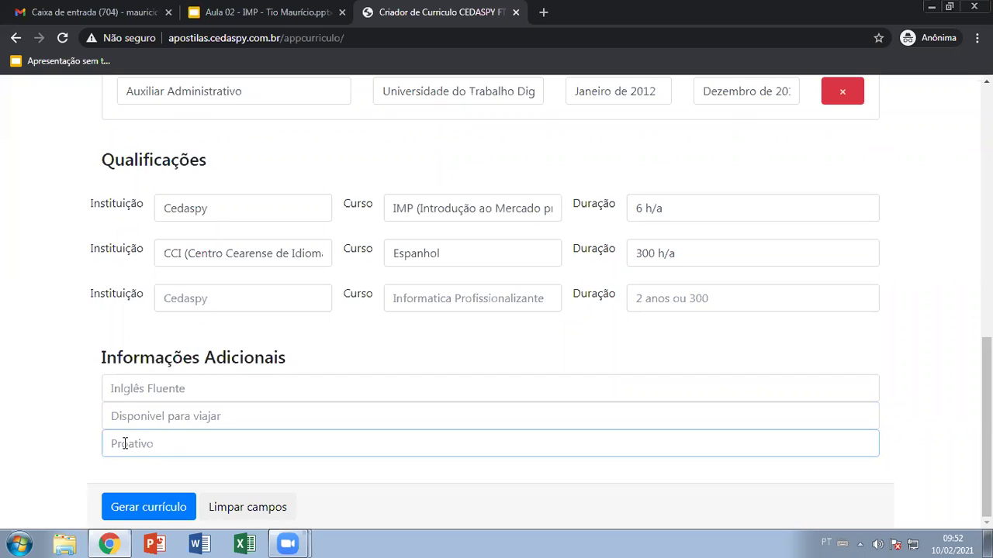
scroll(226, 384, "up", 2)
scroll(226, 384, "down", 2)
left_click(142, 501)
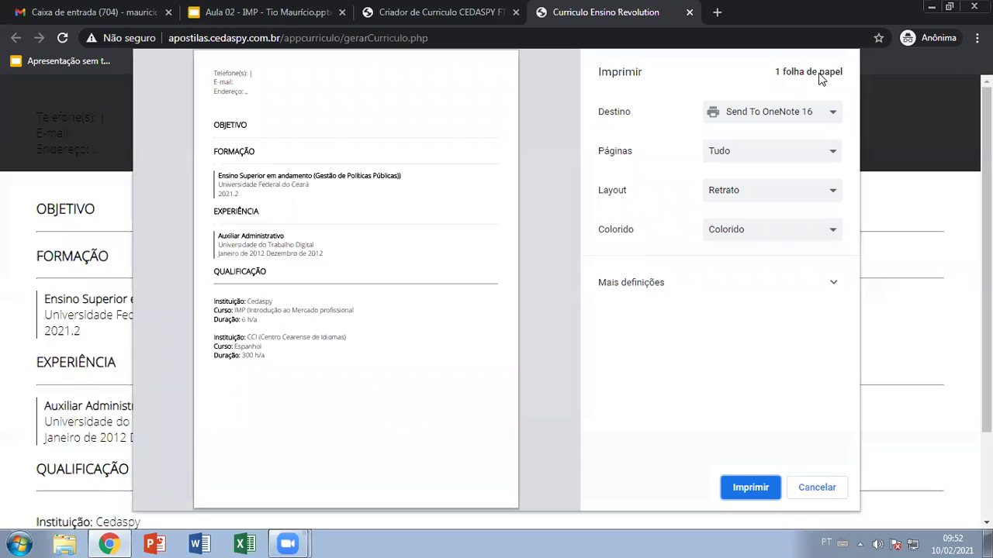
- Review the Destino options in the print preview, then cancel printing
left_click(765, 118)
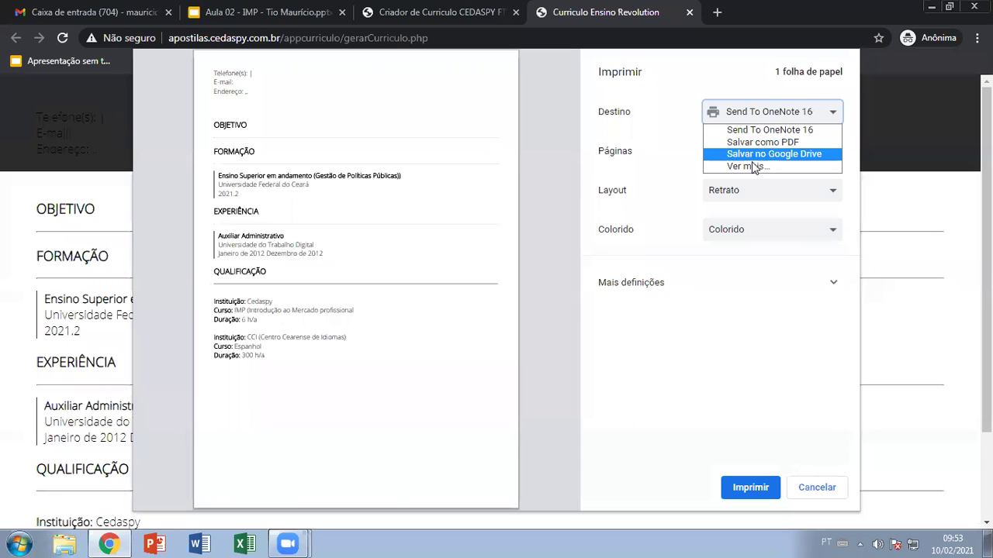
left_click(816, 488)
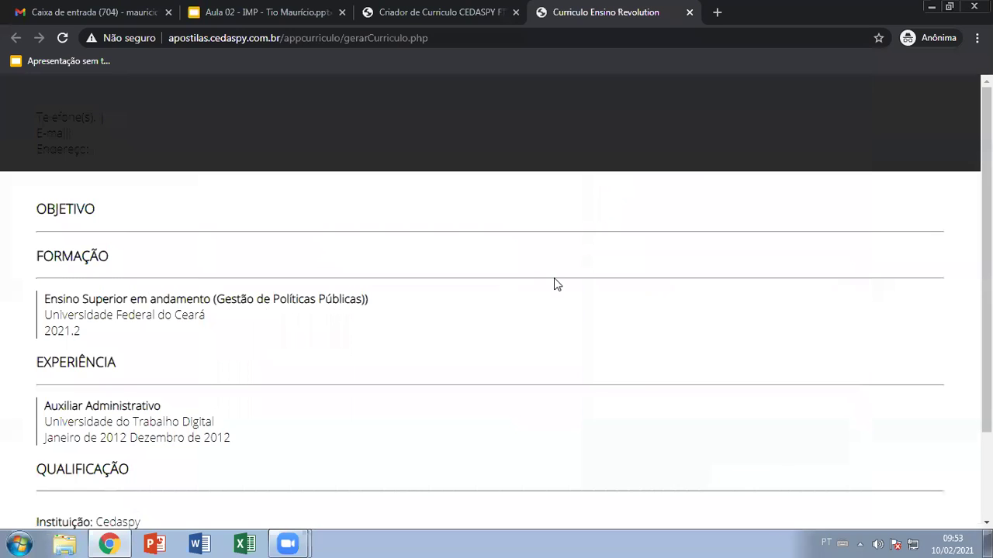
- Scroll the generated resume, close its tab, and scroll through the cleared form
scroll(353, 349, "down", 2)
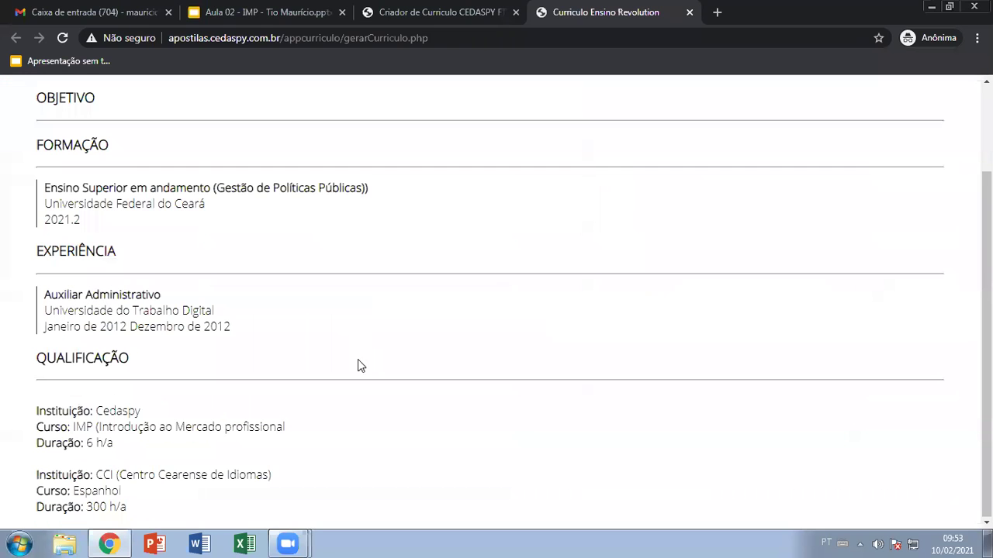
left_click(690, 11)
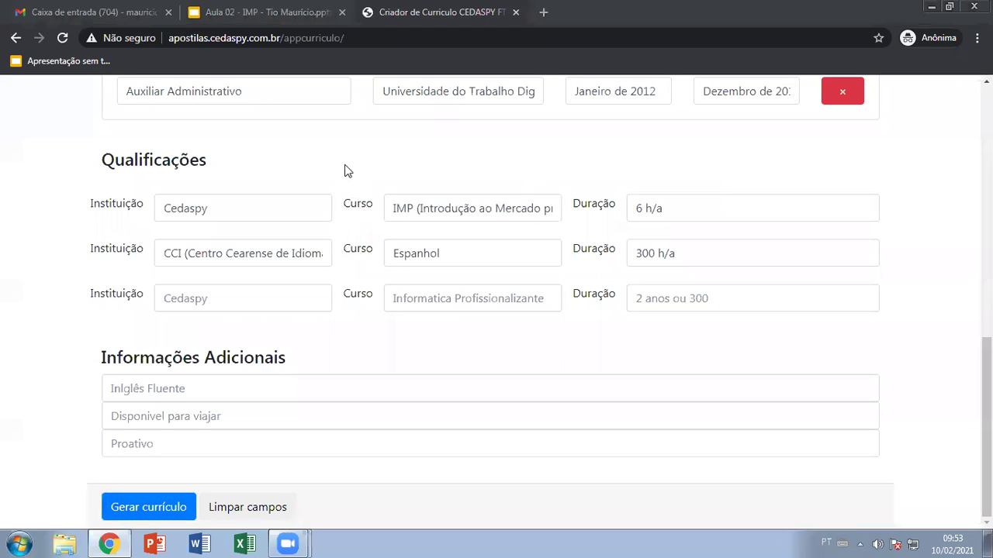
scroll(373, 221, "up", 5)
scroll(373, 221, "up", 4)
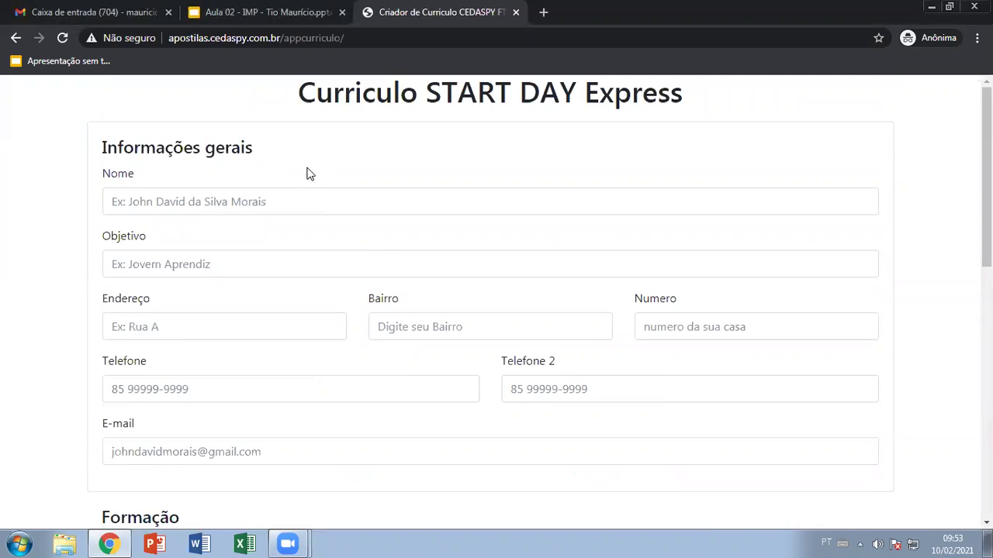
scroll(311, 174, "down", 4)
scroll(324, 184, "down", 3)
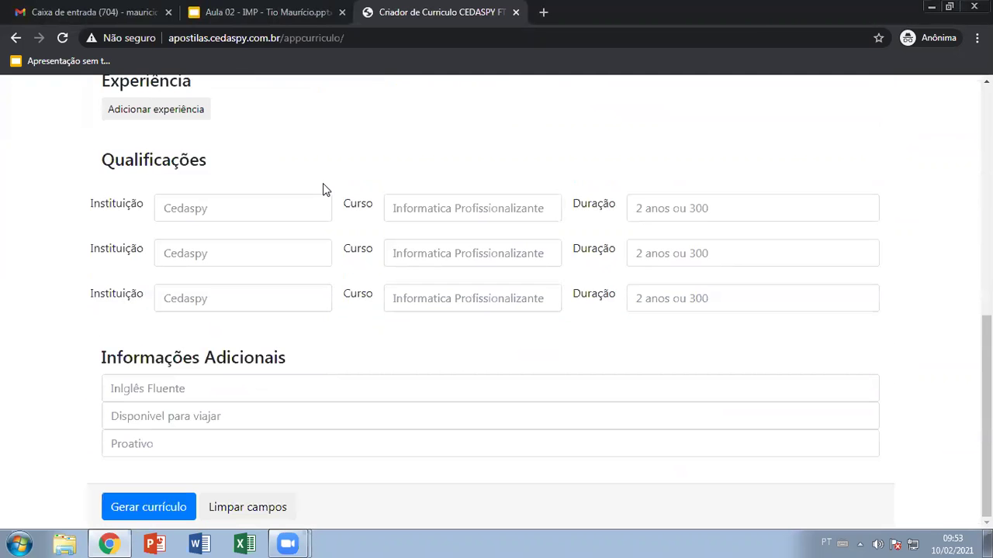
scroll(310, 250, "up", 5)
scroll(305, 248, "up", 2)
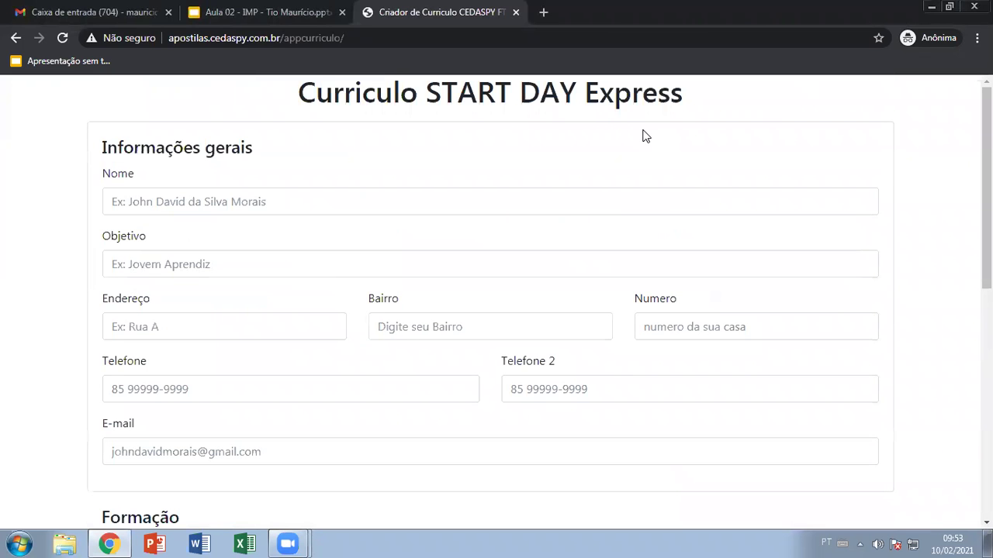